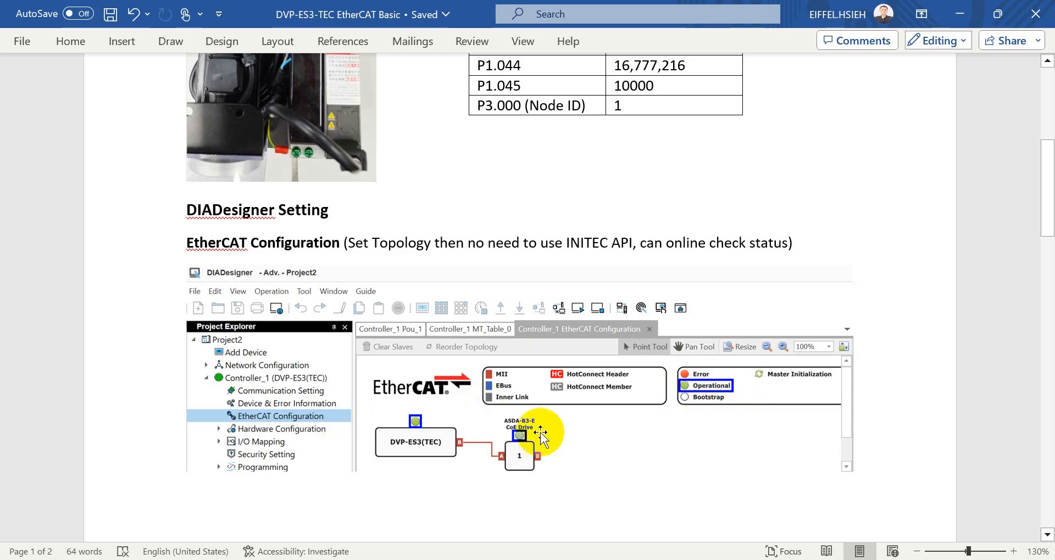
- Scroll through the document's DIADesigner setup and ladder programming notes
{"action": "left_click_drag", "start_coordinate": [1046, 210], "coordinate": [1050, 384]}
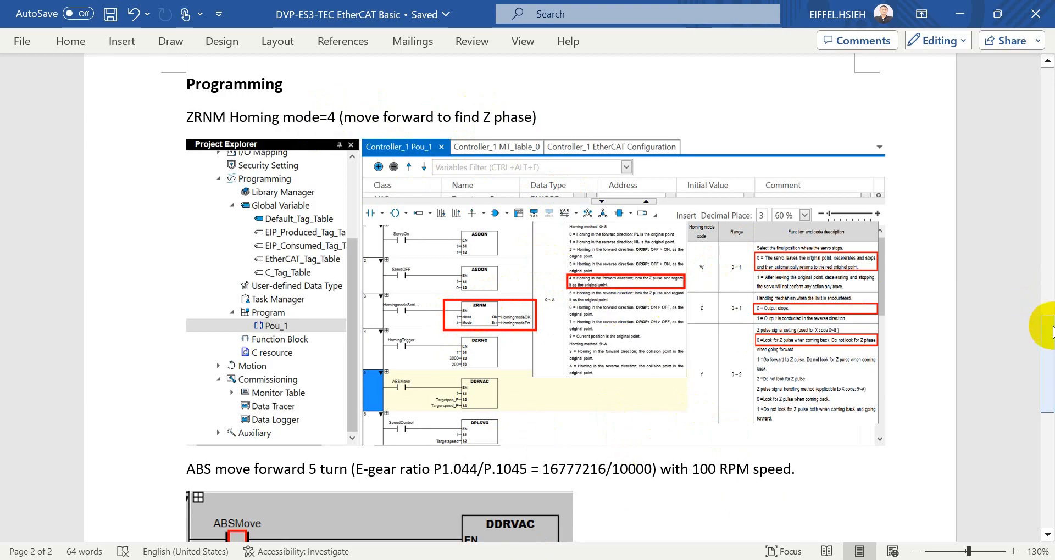
{"action": "scroll", "coordinate": [1052, 332], "scroll_direction": "down", "scroll_amount": 3}
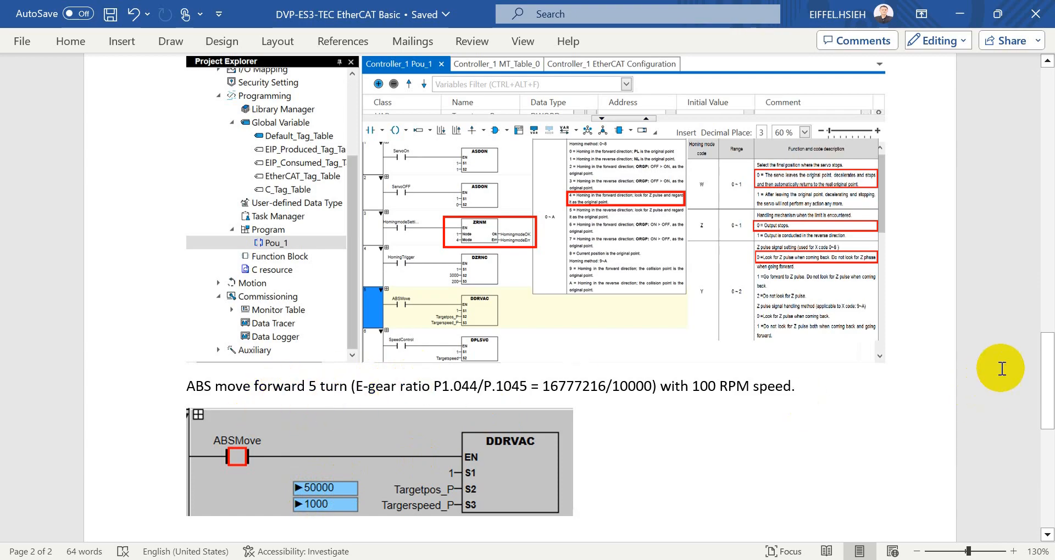
{"action": "left_click_drag", "start_coordinate": [583, 386], "coordinate": [606, 387]}
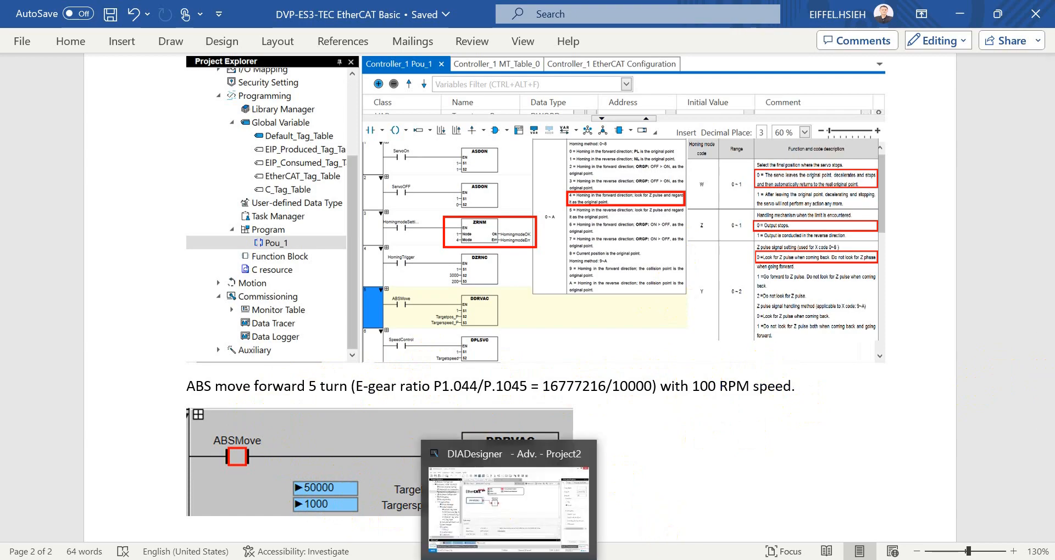
- Switch to DIADesigner and delete the ASDA-B3-E CoE Drive slave from the EtherCAT topology
{"action": "left_click", "coordinate": [509, 559]}
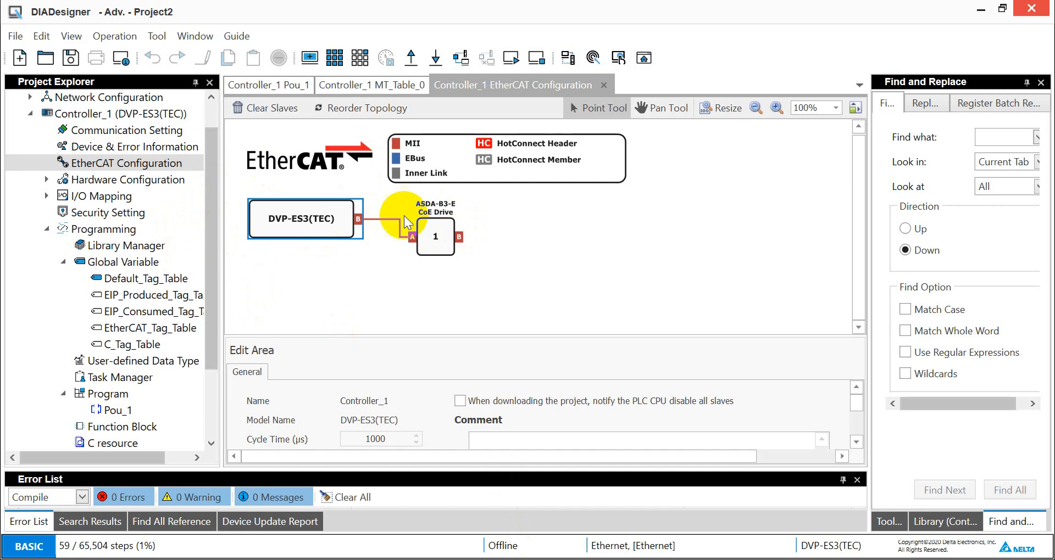
{"action": "left_click", "coordinate": [439, 244]}
{"action": "right_click", "coordinate": [336, 219]}
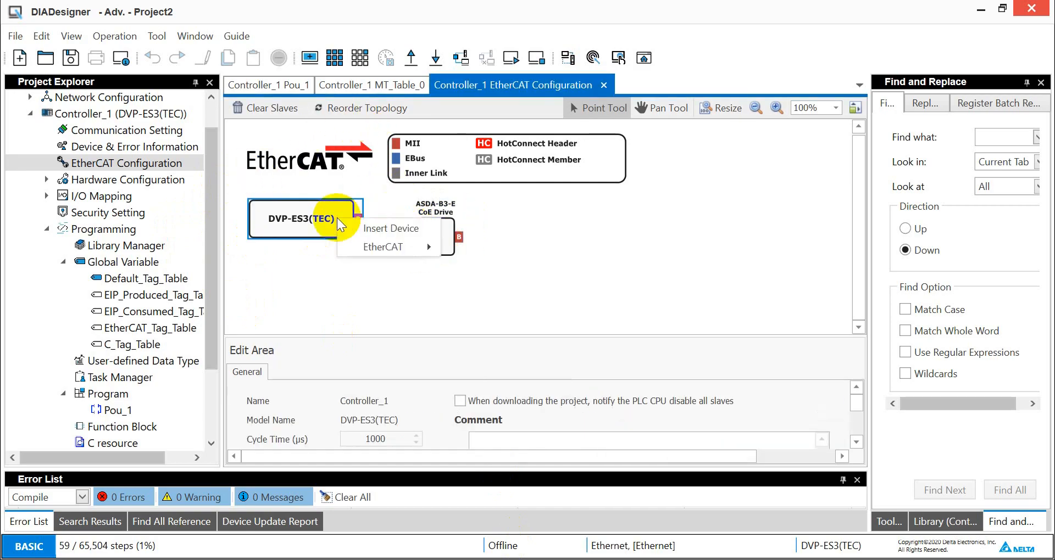
{"action": "left_click", "coordinate": [411, 229]}
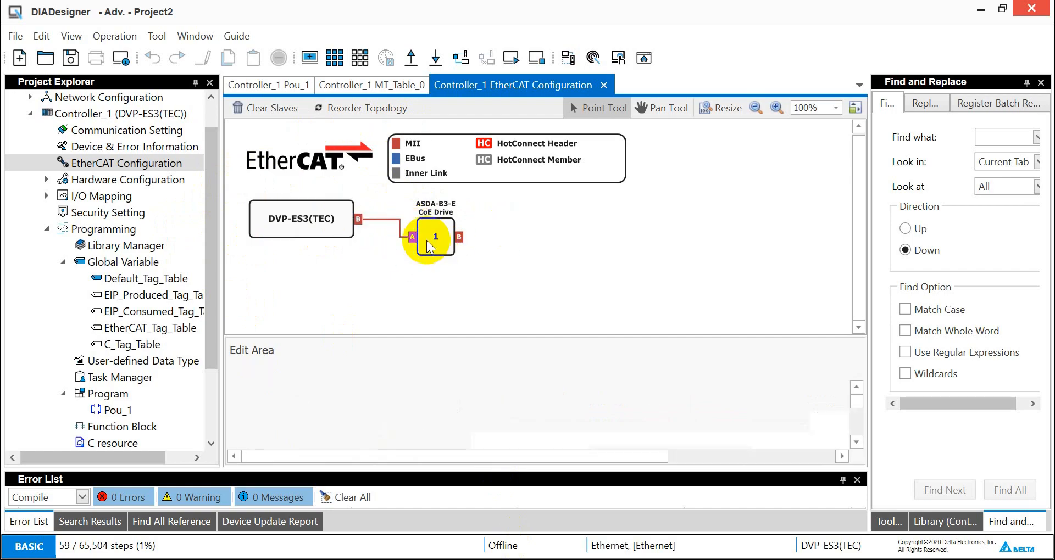
{"action": "left_click", "coordinate": [434, 246]}
{"action": "key", "text": "Delete"}
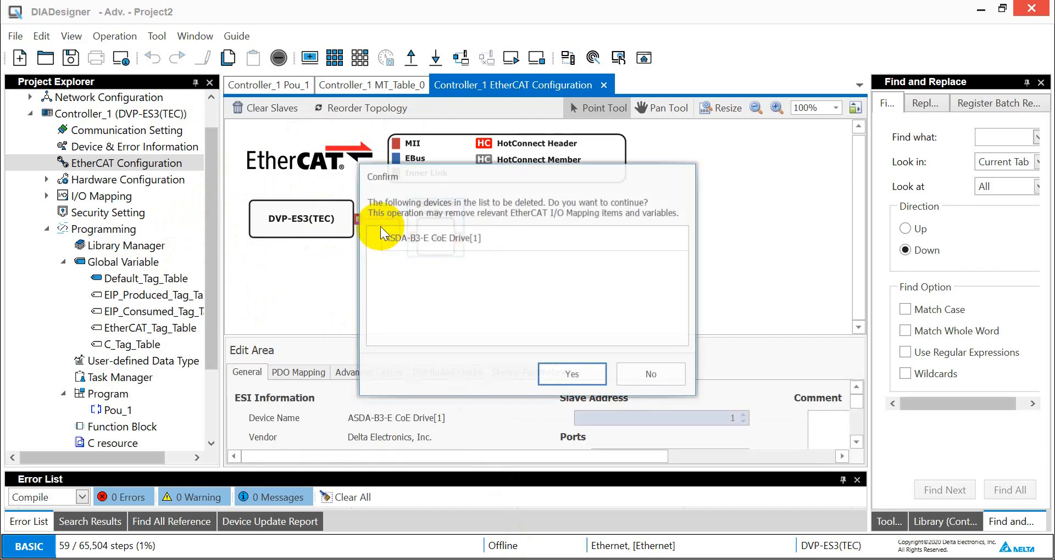
{"action": "left_click", "coordinate": [566, 376]}
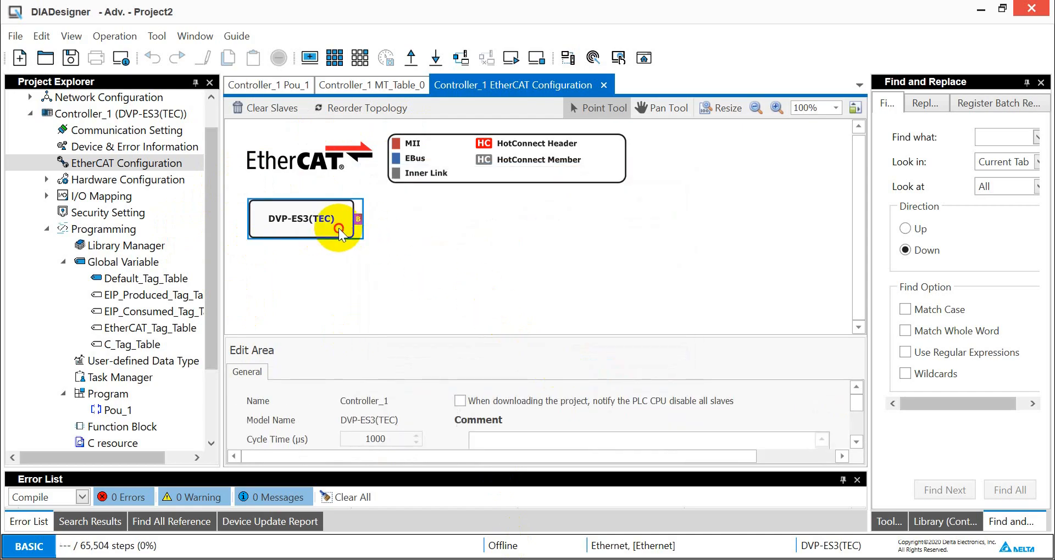
- Insert a Delta Electronics ASDA-B3-E CoE Drive servo after the DVP-ES3(TEC) controller in the EtherCAT topology
{"action": "right_click", "coordinate": [341, 226]}
{"action": "left_click", "coordinate": [397, 239]}
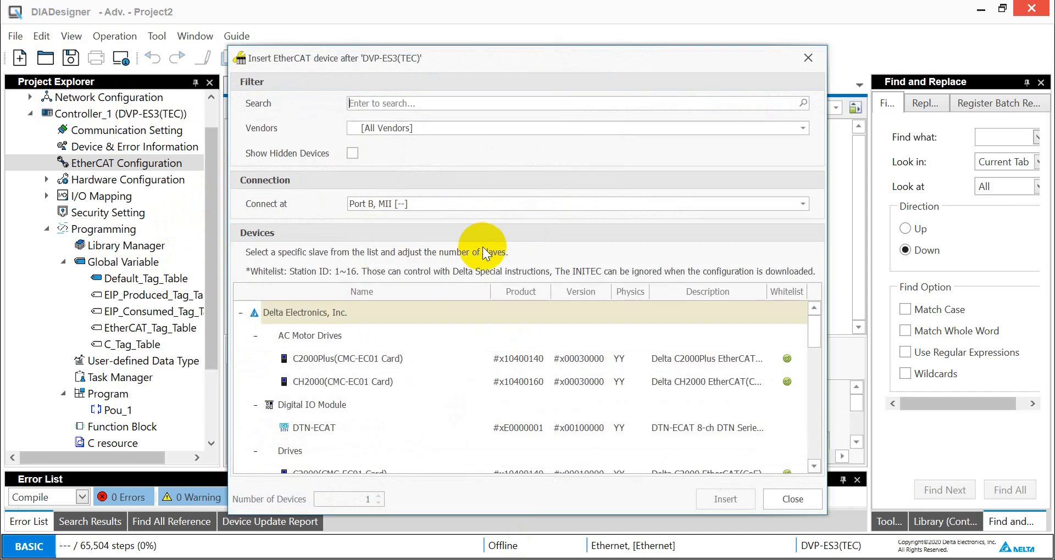
{"action": "left_click", "coordinate": [504, 130]}
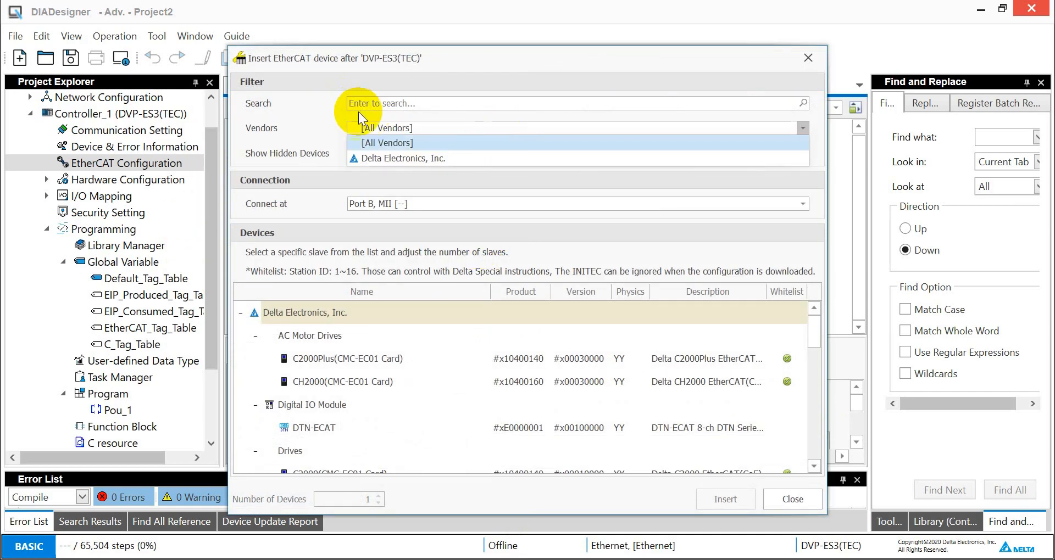
{"action": "left_click", "coordinate": [397, 164]}
{"action": "left_click_drag", "start_coordinate": [814, 335], "coordinate": [831, 411]}
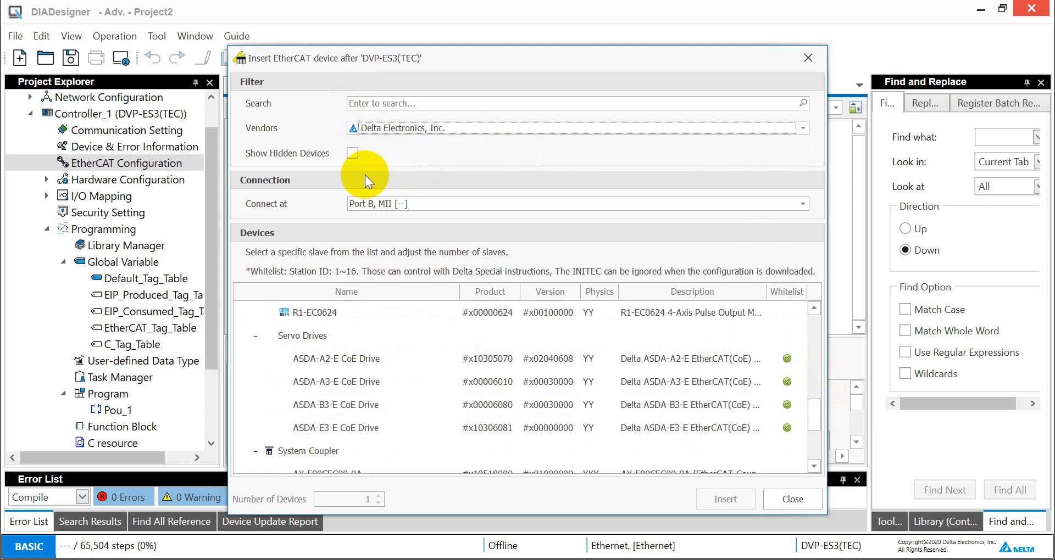
{"action": "left_click", "coordinate": [352, 409]}
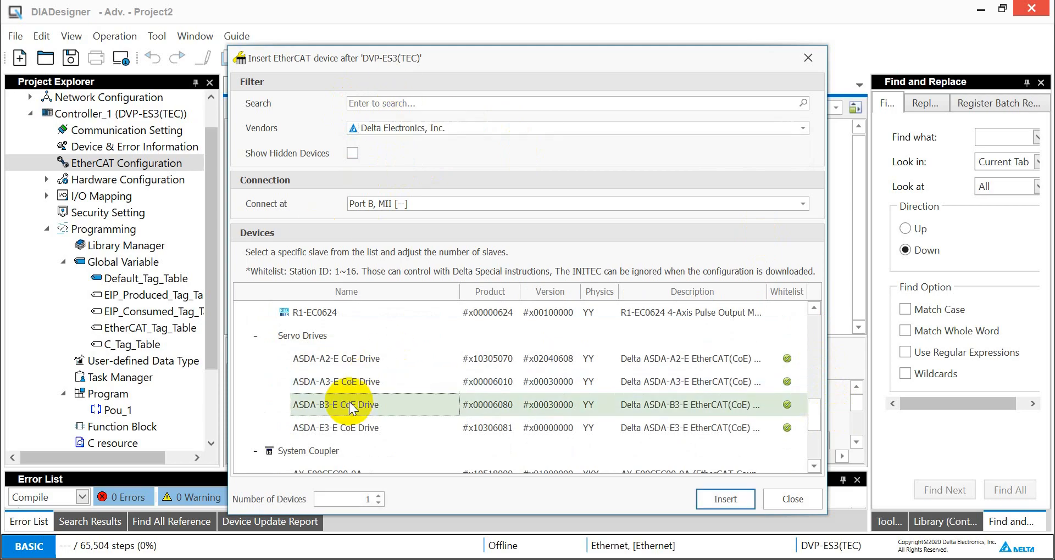
{"action": "double_click", "coordinate": [347, 405]}
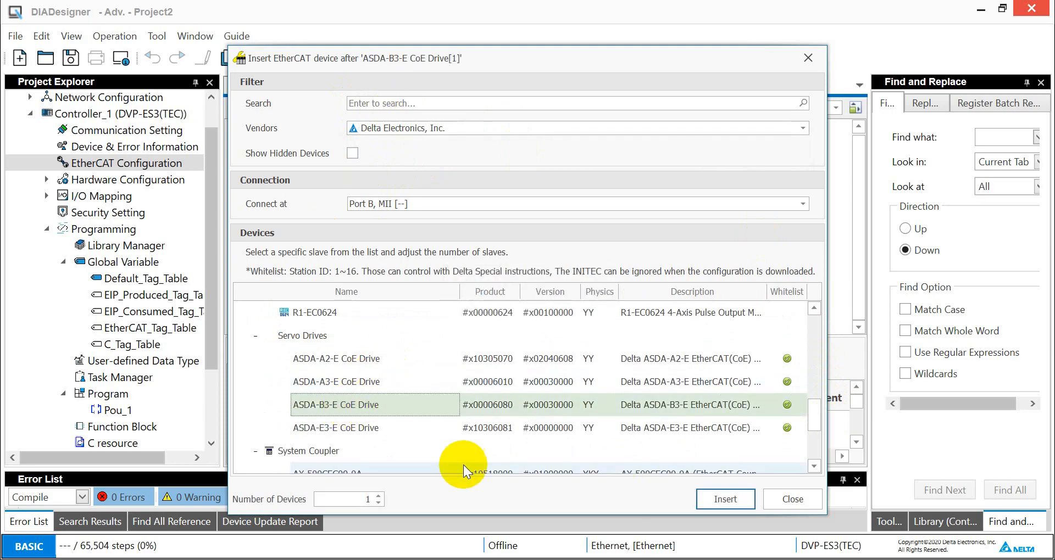
{"action": "left_click", "coordinate": [769, 498]}
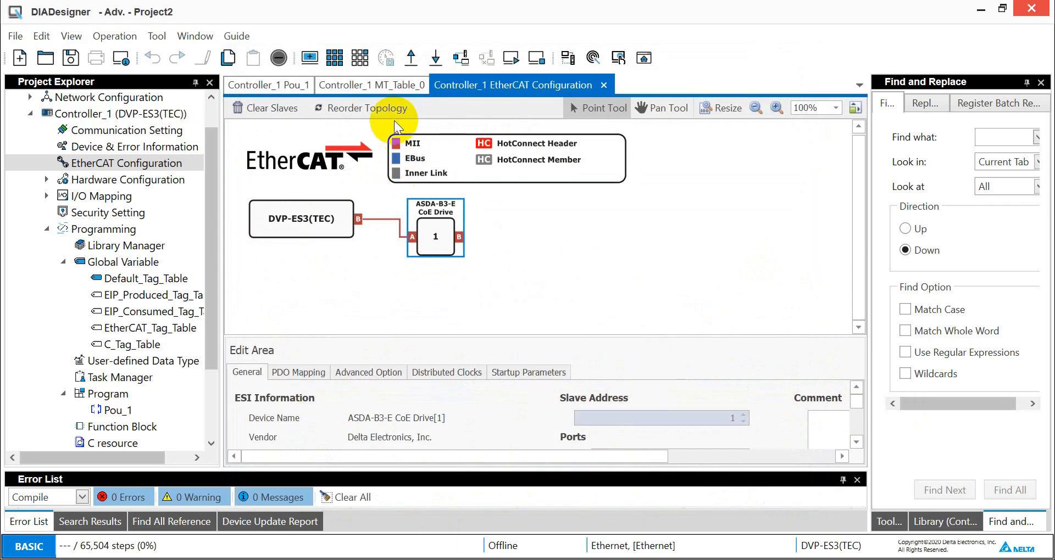
- Review the new drive's PDO Mapping, Advanced Option and General settings
{"action": "left_click_drag", "start_coordinate": [215, 286], "coordinate": [212, 356]}
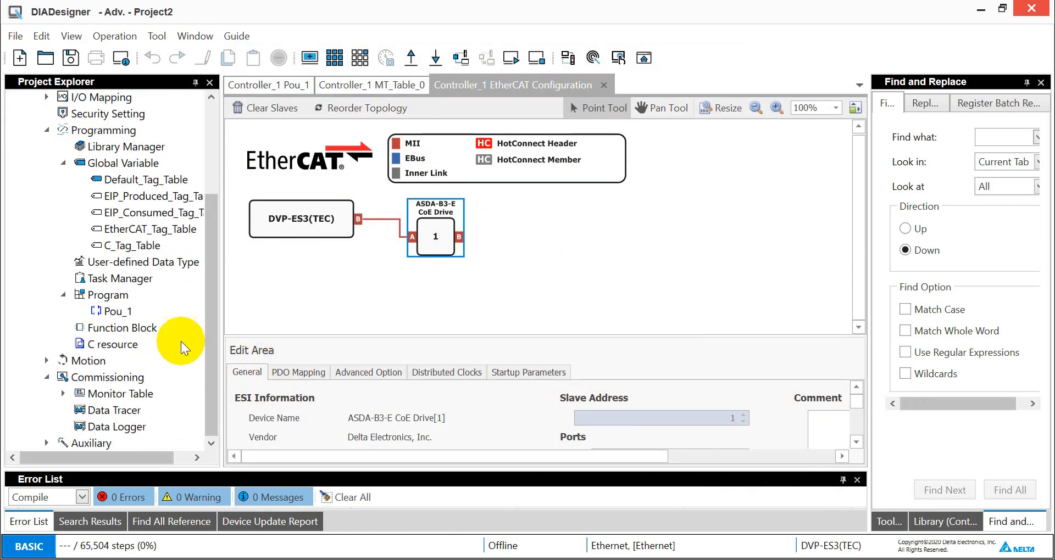
{"action": "left_click", "coordinate": [300, 373]}
{"action": "left_click", "coordinate": [383, 376]}
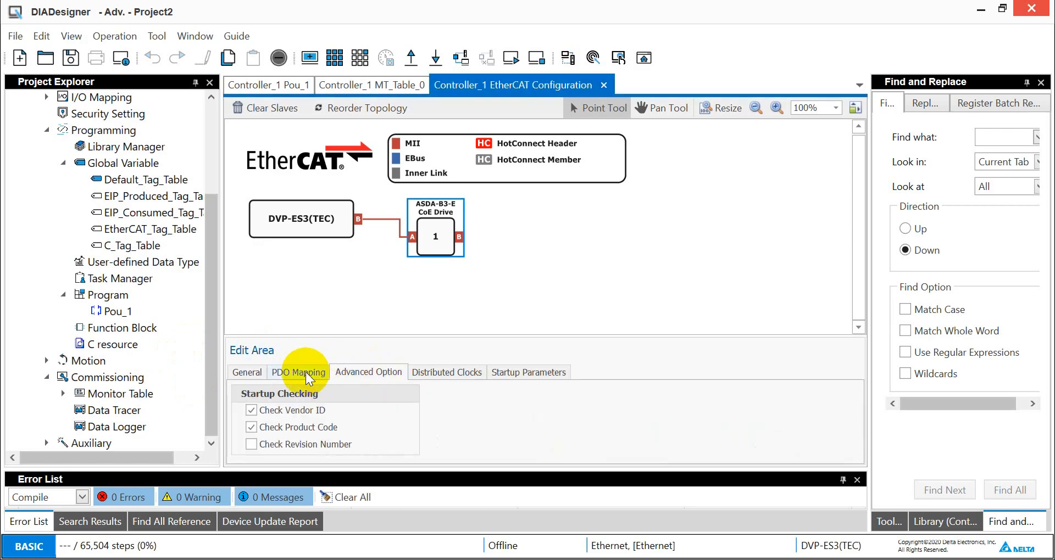
{"action": "left_click", "coordinate": [289, 377]}
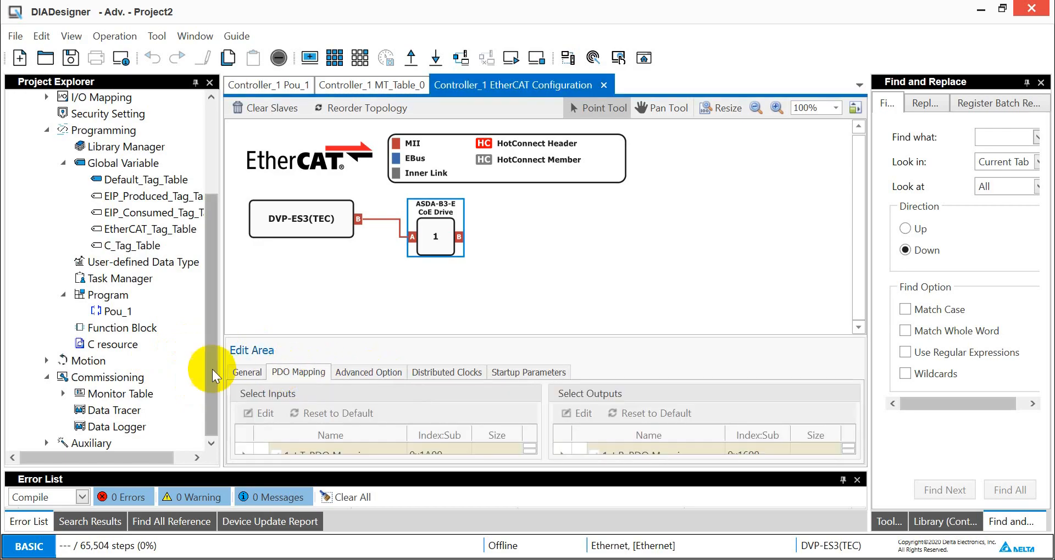
{"action": "left_click", "coordinate": [247, 373]}
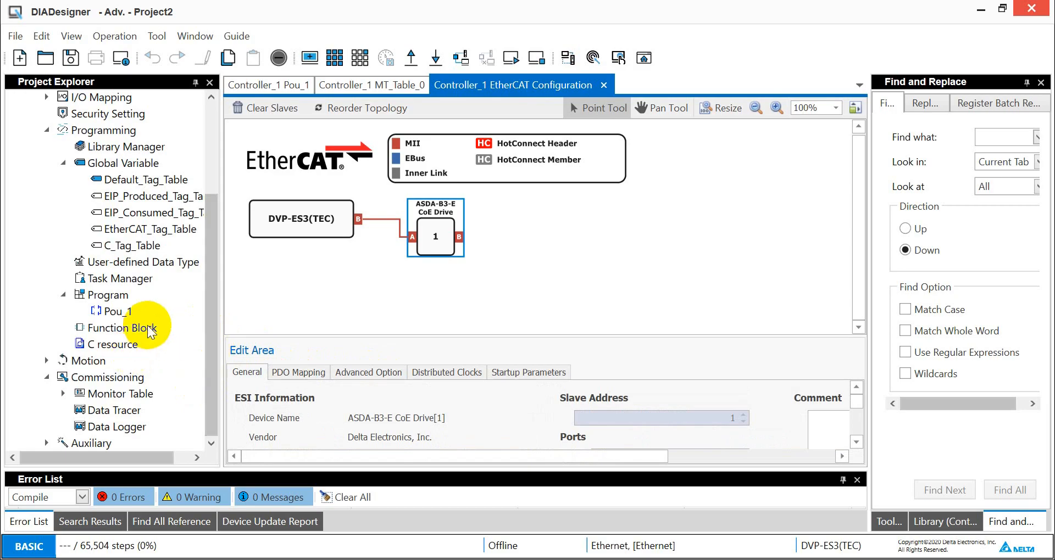
- Open the Pou_1 ladder program and browse the Delta Special CANopen & EtherCAT instructions in the toolbox
{"action": "double_click", "coordinate": [113, 311]}
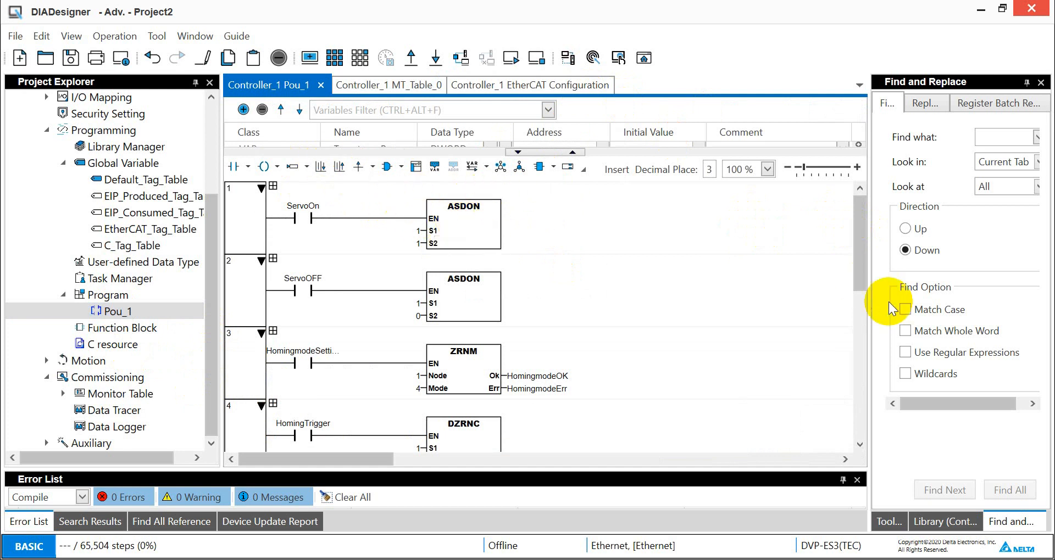
{"action": "left_click", "coordinate": [890, 525]}
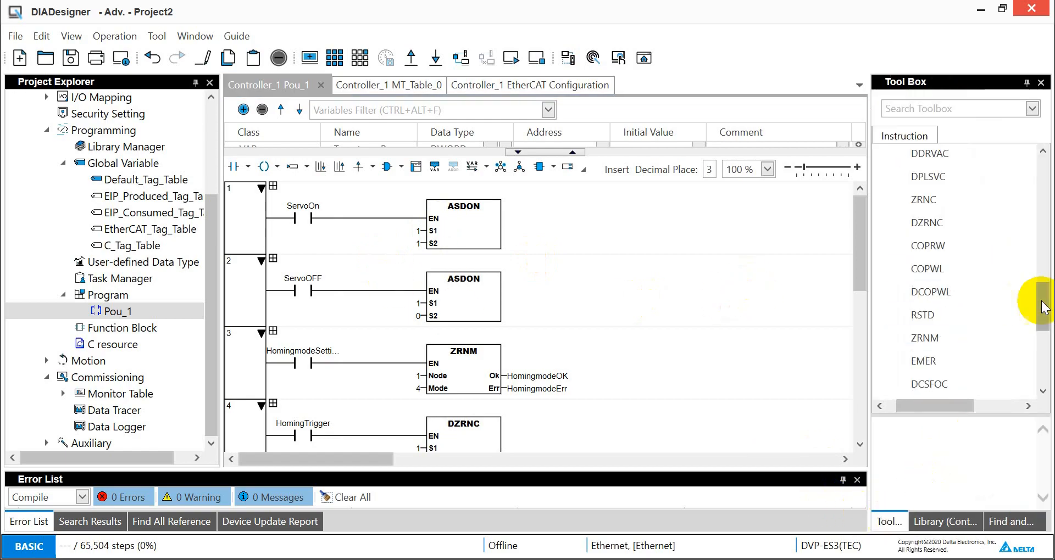
{"action": "left_click", "coordinate": [1042, 302]}
{"action": "left_click_drag", "start_coordinate": [1044, 303], "coordinate": [1042, 276]}
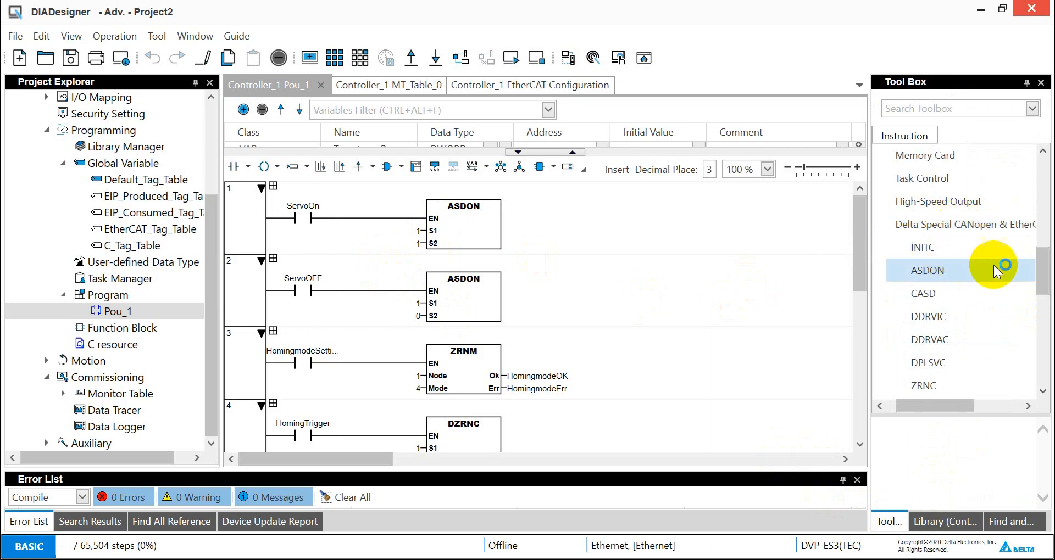
{"action": "left_click_drag", "start_coordinate": [1041, 265], "coordinate": [1024, 264]}
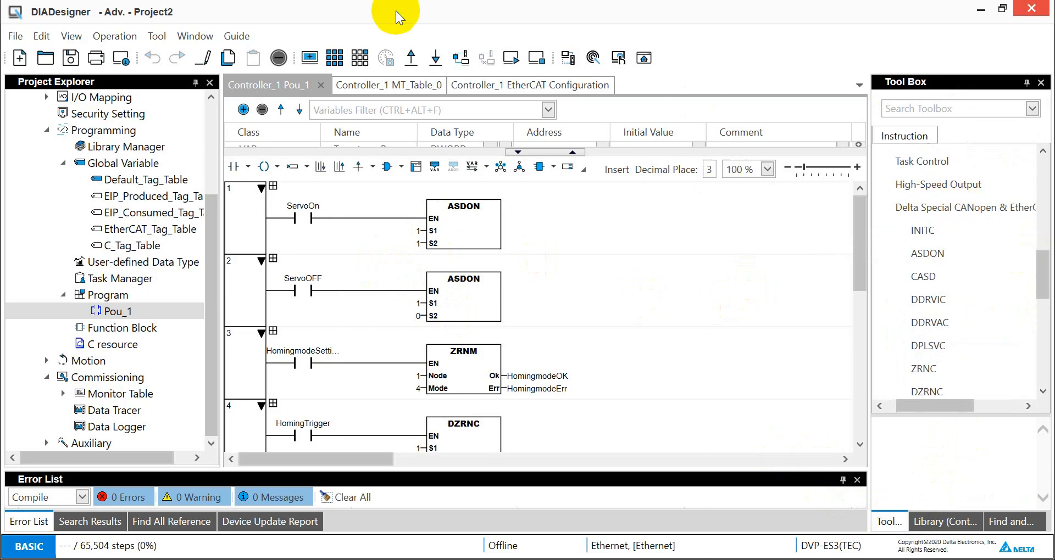
- Open the Instruction Manual from the Guide menu, view it full screen, and minimize it
{"action": "left_click", "coordinate": [237, 37]}
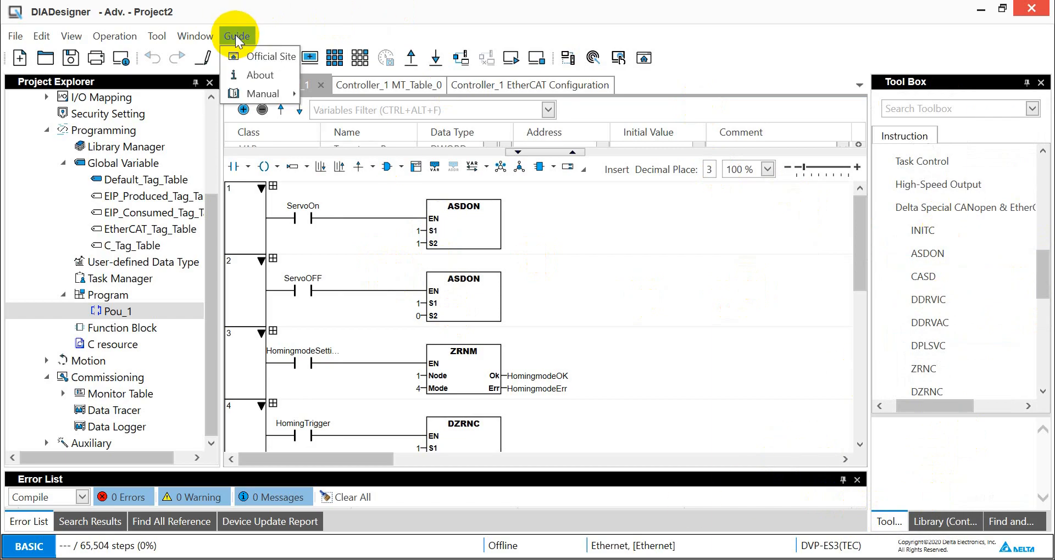
{"action": "mouse_move", "coordinate": [291, 101]}
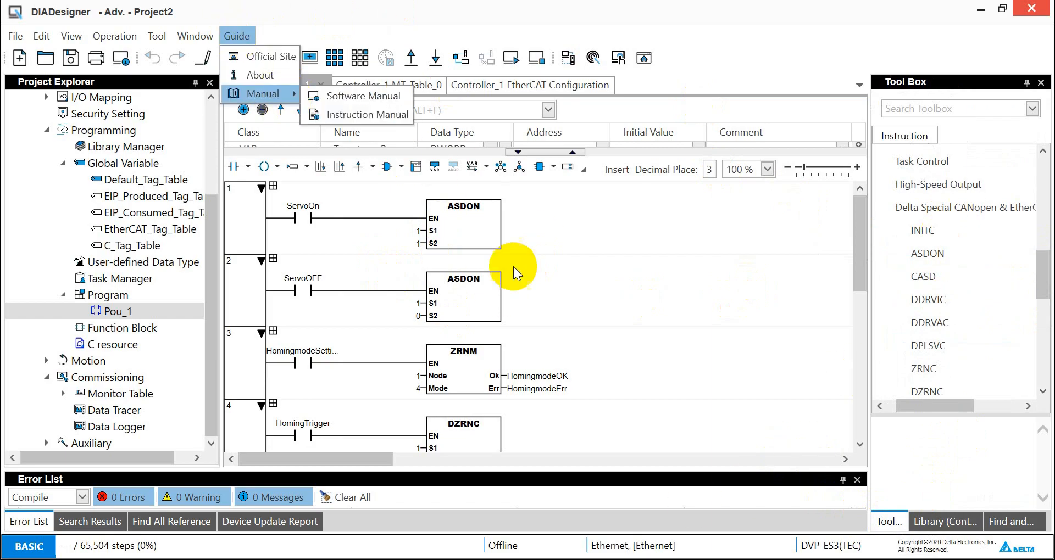
{"action": "left_click", "coordinate": [350, 115]}
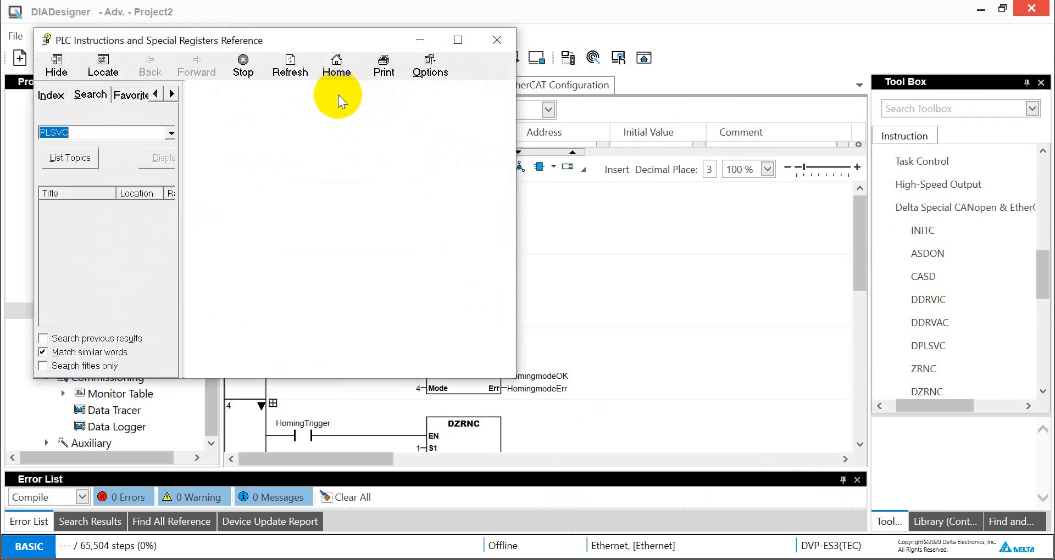
{"action": "left_click", "coordinate": [458, 40]}
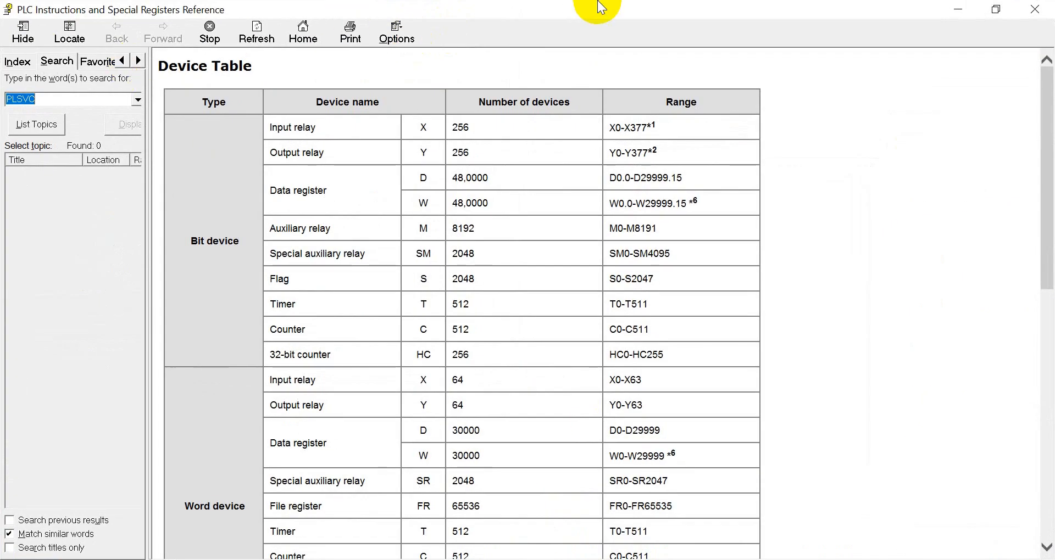
{"action": "left_click", "coordinate": [958, 9]}
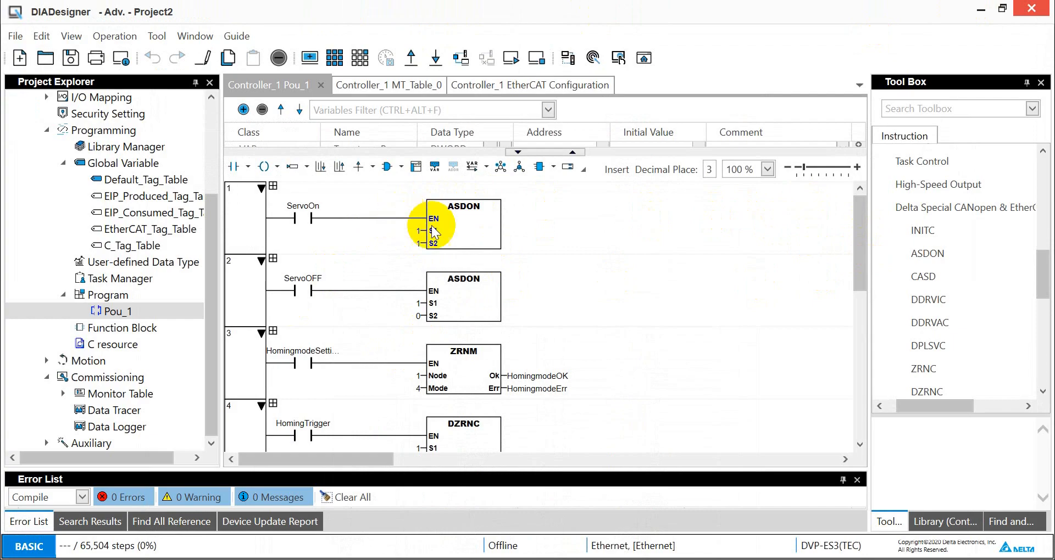
- Review the ladder rungs of the Pou_1 program from ASDON down to DPLSVC
{"action": "left_click", "coordinate": [418, 236]}
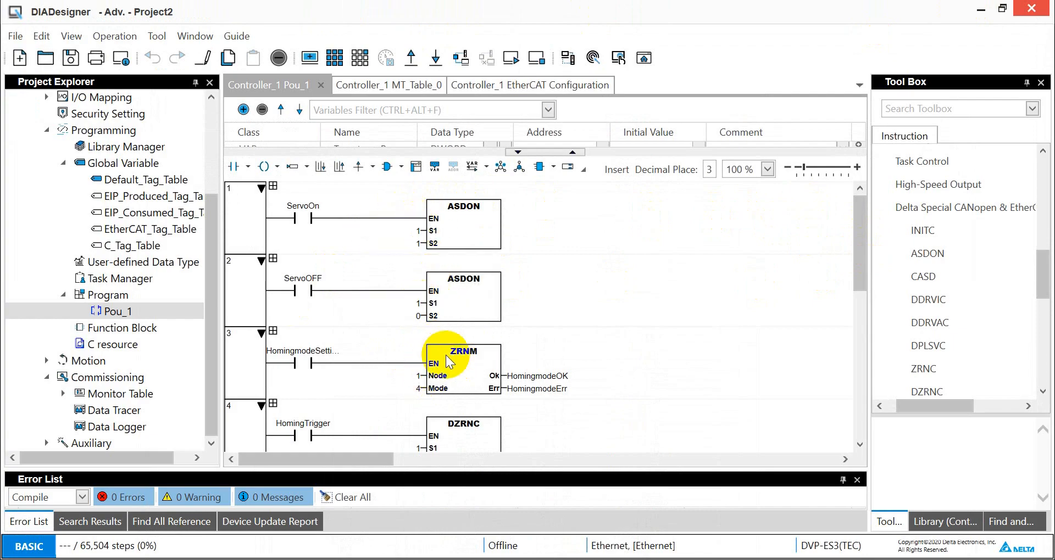
{"action": "left_click_drag", "start_coordinate": [860, 247], "coordinate": [863, 286]}
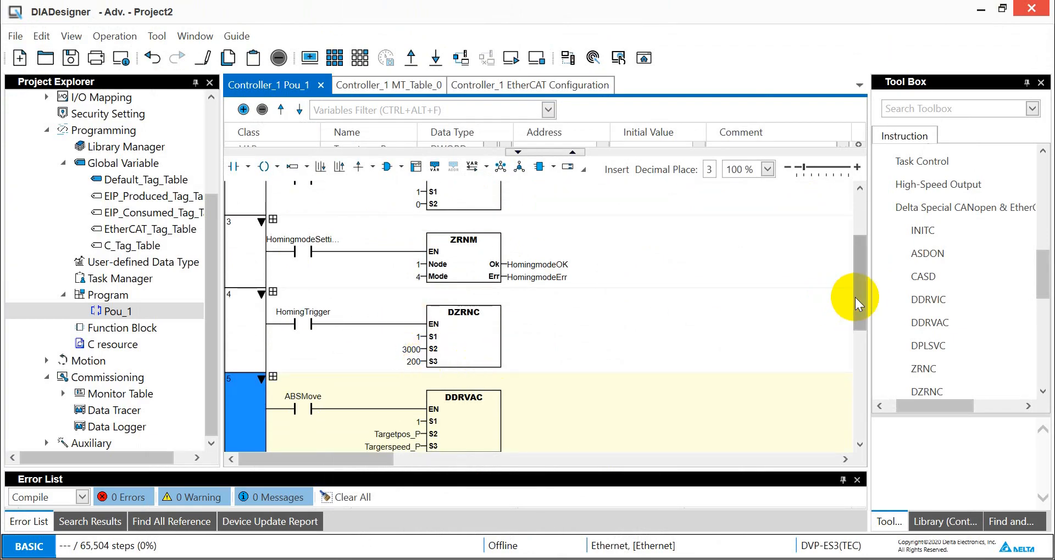
{"action": "scroll", "coordinate": [857, 319], "scroll_direction": "down", "scroll_amount": 3}
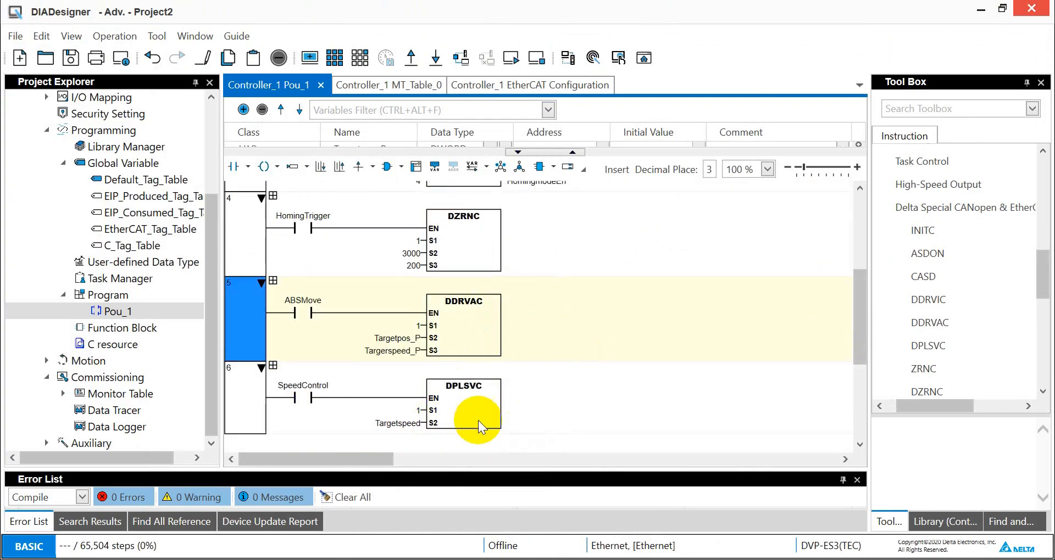
{"action": "left_click_drag", "start_coordinate": [862, 302], "coordinate": [848, 146]}
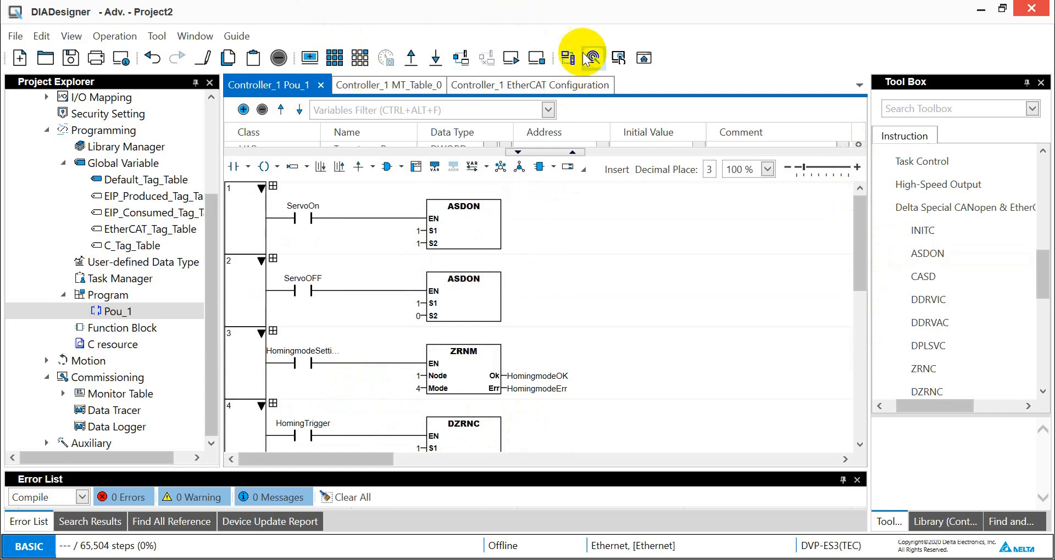
- Open the communication manager, search for Ethernet devices, and save the Ethernet driver
{"action": "left_click", "coordinate": [569, 58]}
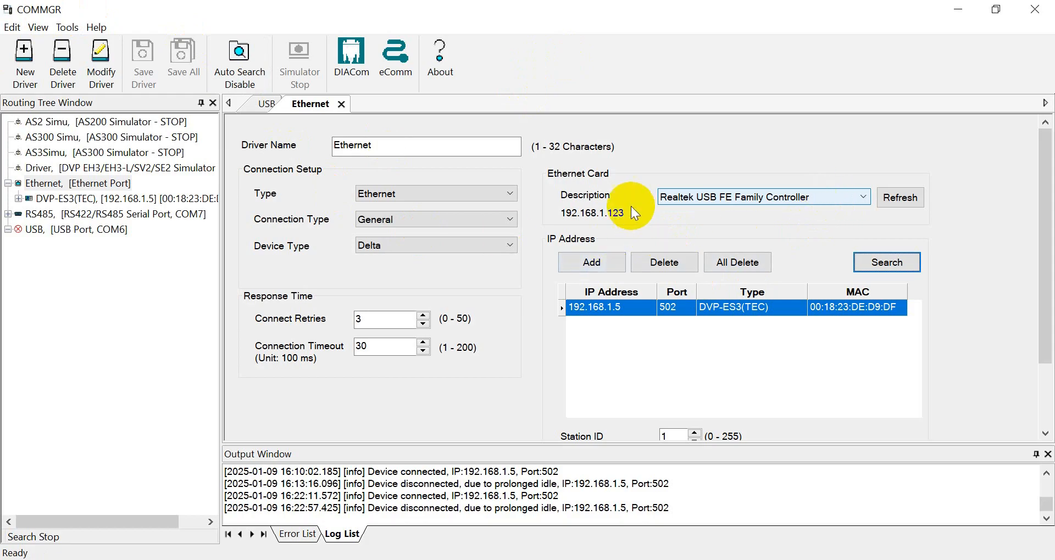
{"action": "left_click", "coordinate": [888, 272]}
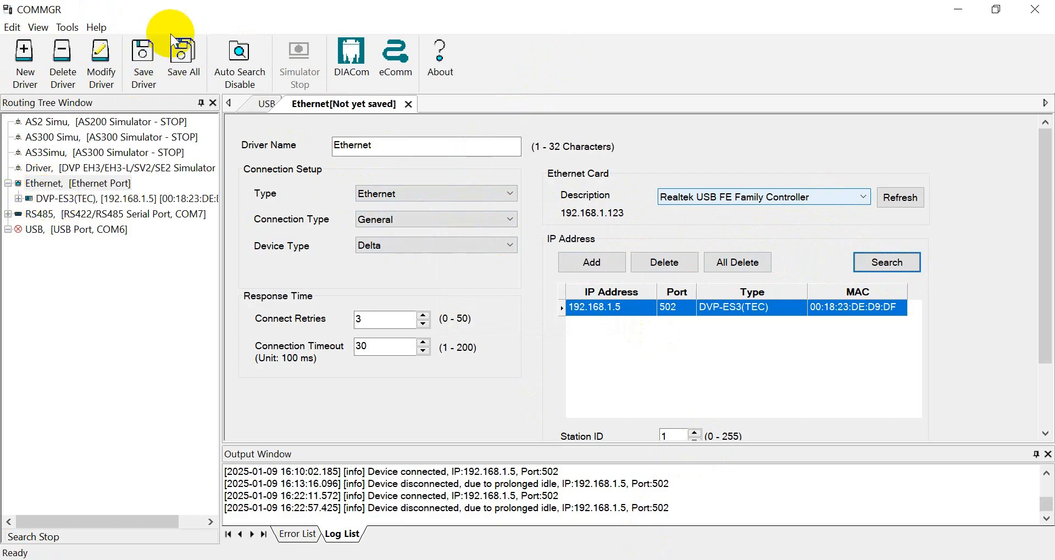
{"action": "left_click", "coordinate": [142, 55]}
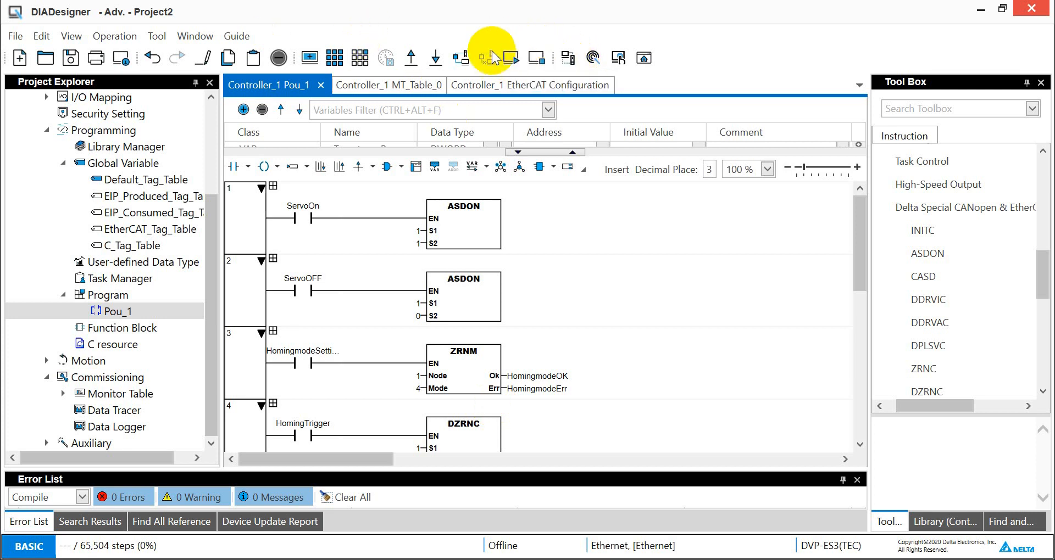
- Compile all devices and download the project to Controller_1, then expand its row to review the download items
{"action": "left_click", "coordinate": [439, 59]}
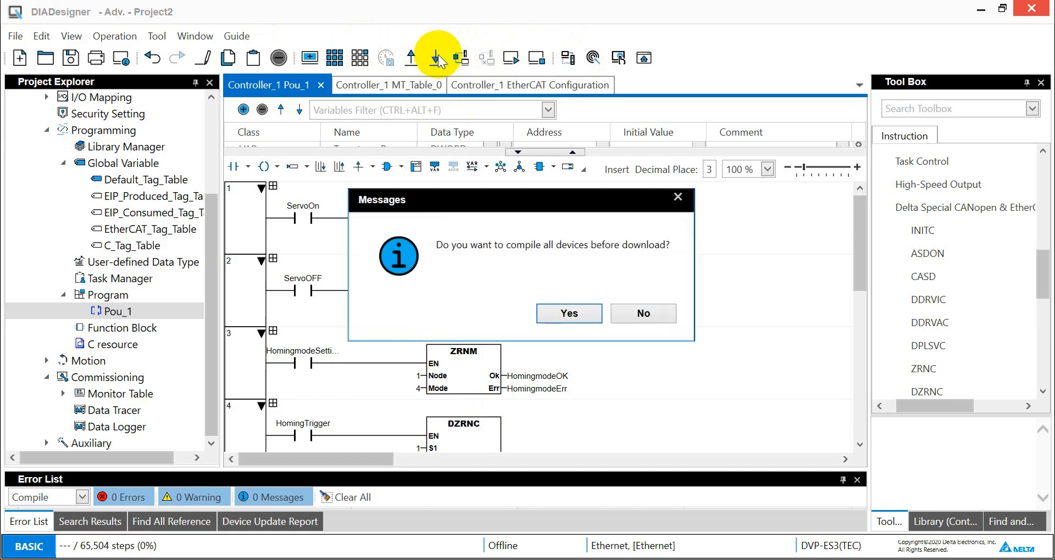
{"action": "left_click", "coordinate": [566, 314]}
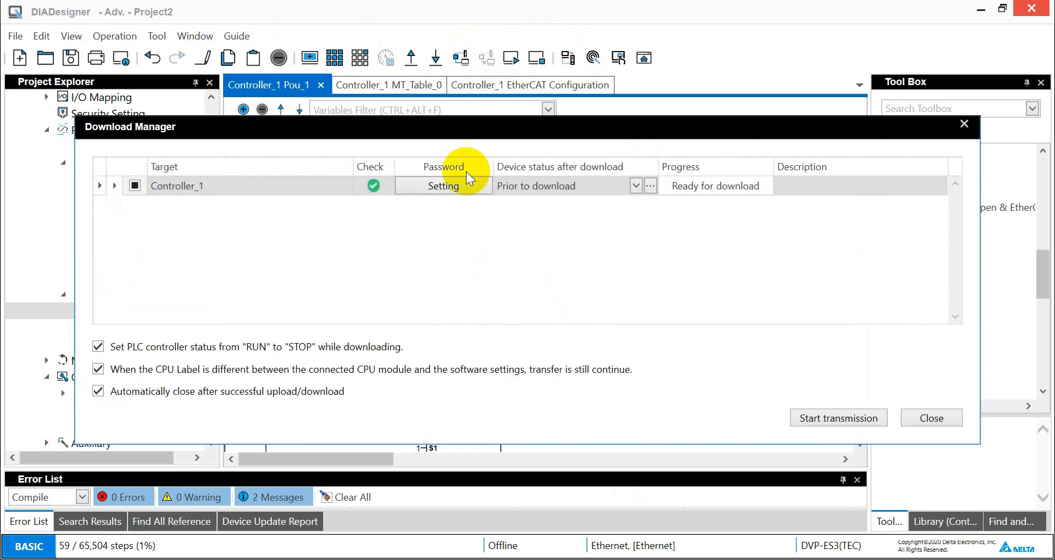
{"action": "left_click", "coordinate": [809, 419]}
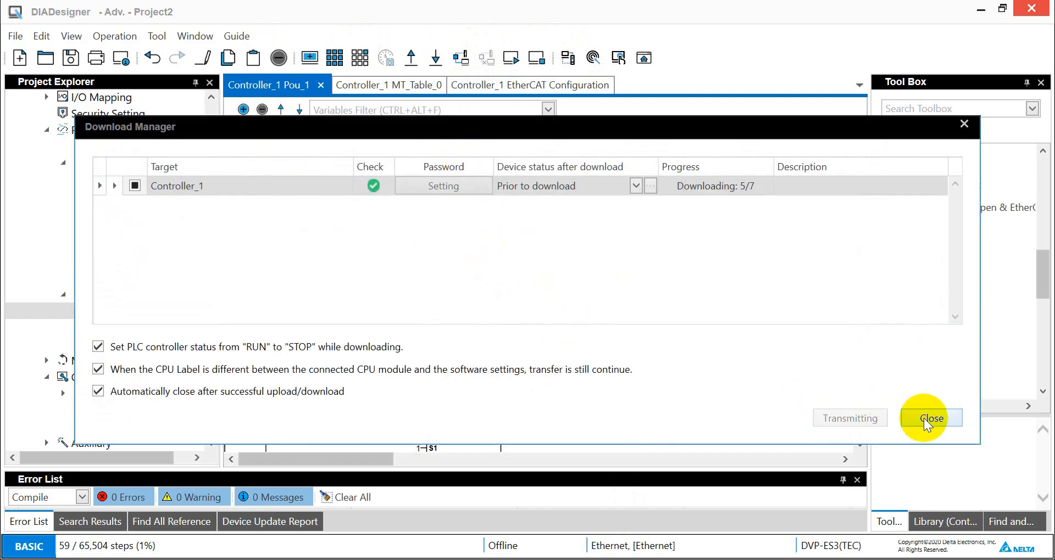
{"action": "left_click", "coordinate": [114, 186]}
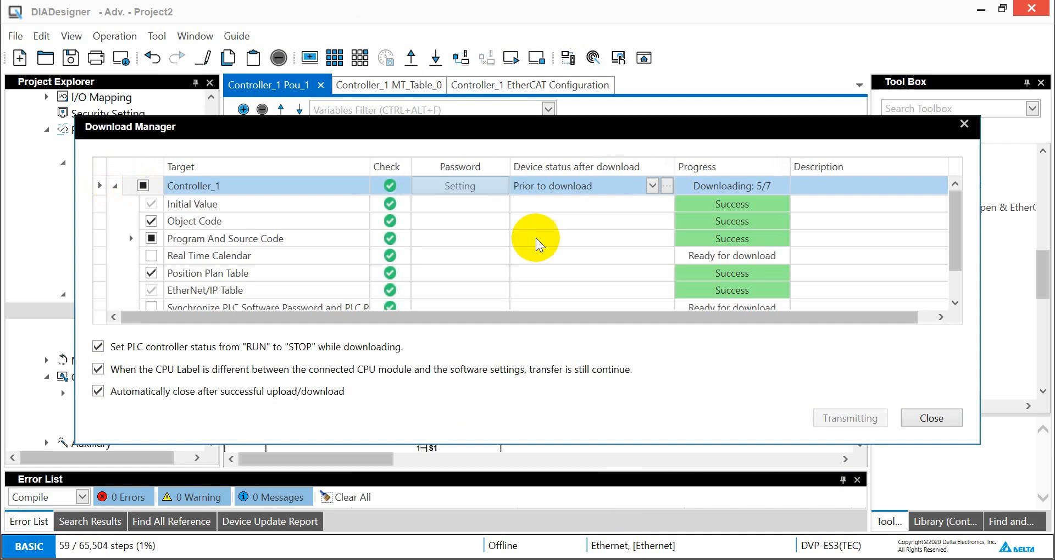
{"action": "scroll", "coordinate": [939, 242], "scroll_direction": "down", "scroll_amount": 1}
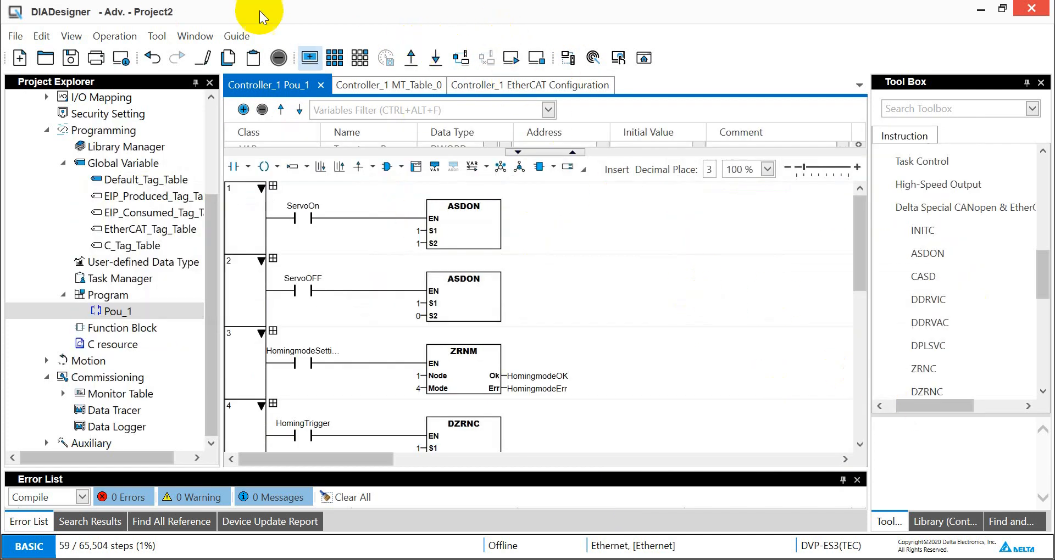
- Go online with the controller and set the ServoOn contact to False
{"action": "left_click", "coordinate": [466, 65]}
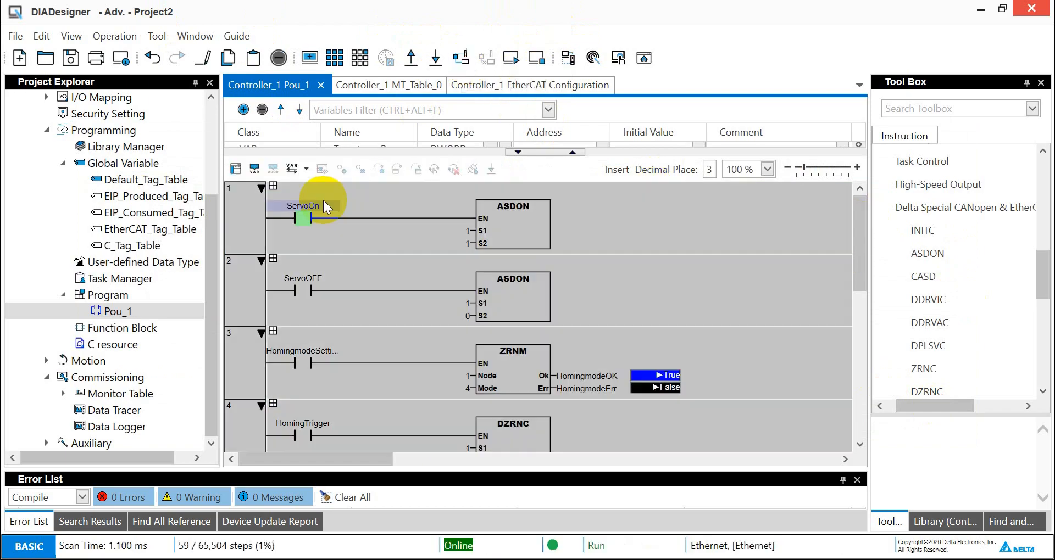
{"action": "left_click", "coordinate": [297, 214]}
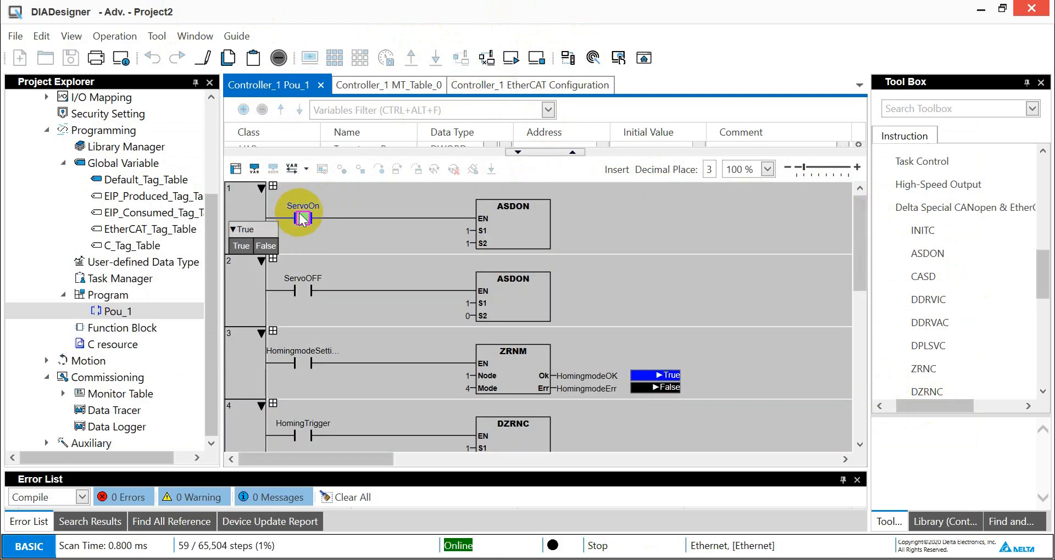
{"action": "left_click", "coordinate": [263, 245]}
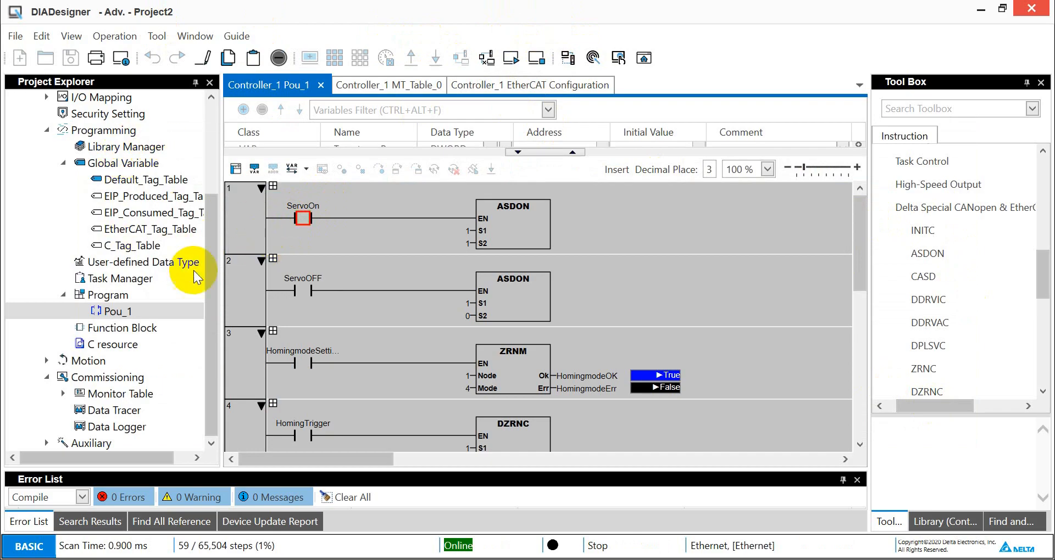
- Open the EtherCAT Configuration to check the master and slave status, then return to Pou_1
{"action": "left_click_drag", "start_coordinate": [209, 236], "coordinate": [214, 202]}
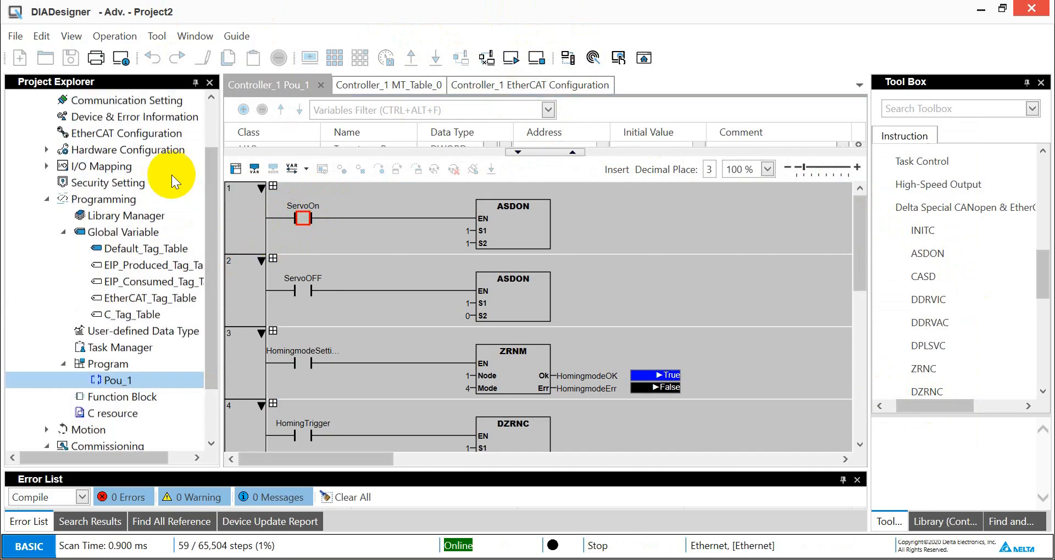
{"action": "double_click", "coordinate": [160, 133]}
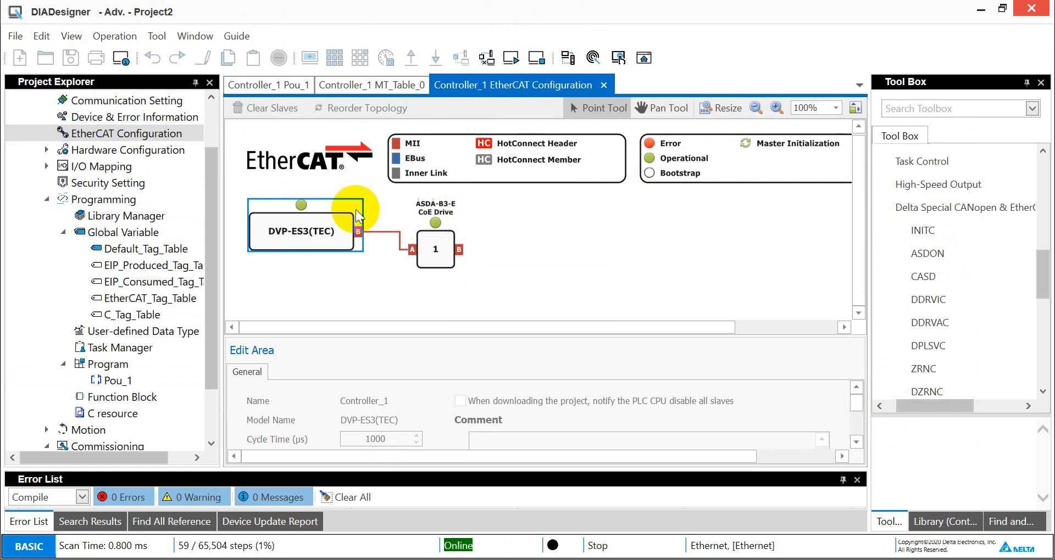
{"action": "left_click_drag", "start_coordinate": [214, 320], "coordinate": [212, 341]}
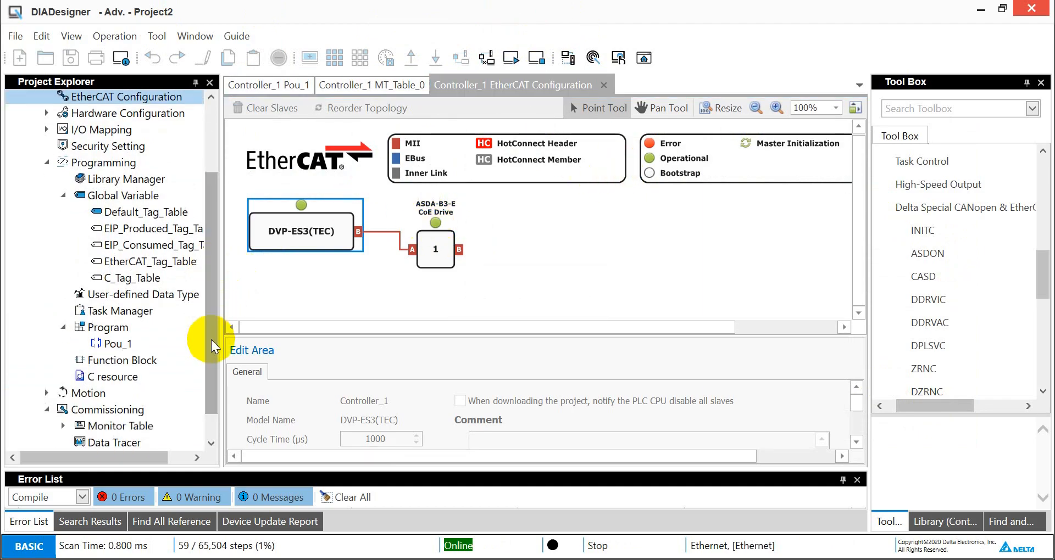
{"action": "double_click", "coordinate": [117, 345]}
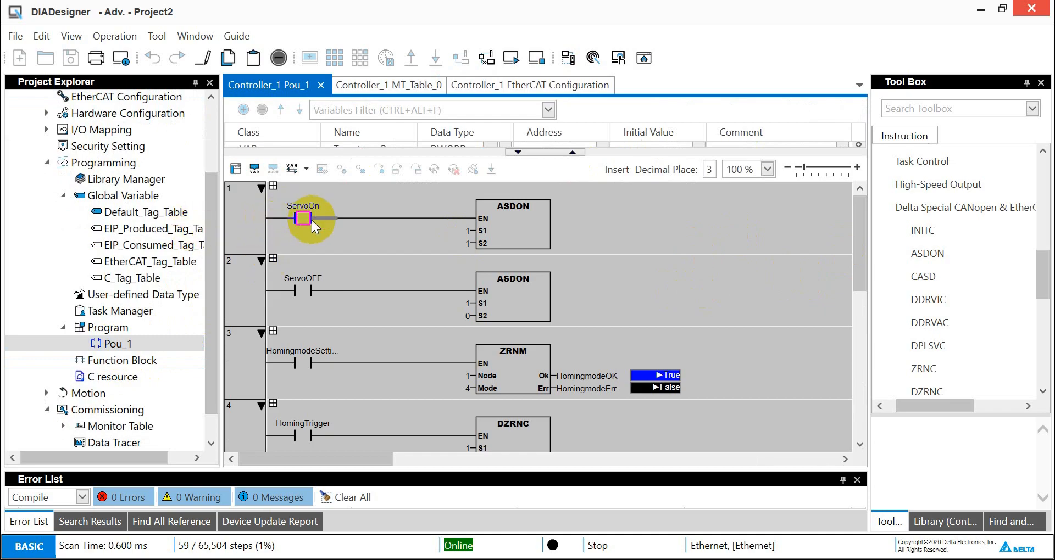
- Set the ServoOn contact to True and open the HomingmodeSetting contact's value
{"action": "double_click", "coordinate": [301, 218]}
{"action": "left_click", "coordinate": [242, 245]}
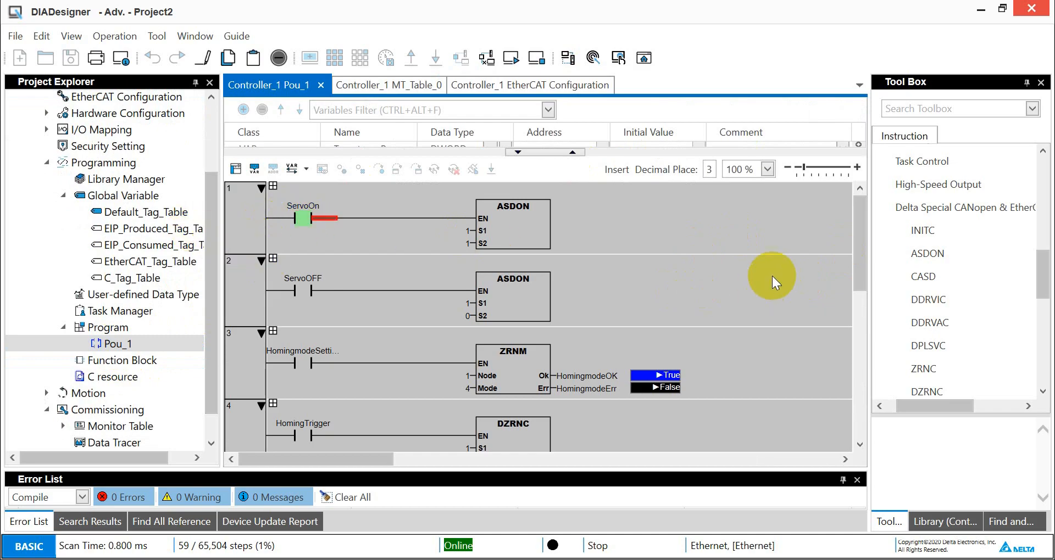
{"action": "left_click_drag", "start_coordinate": [860, 265], "coordinate": [859, 289]}
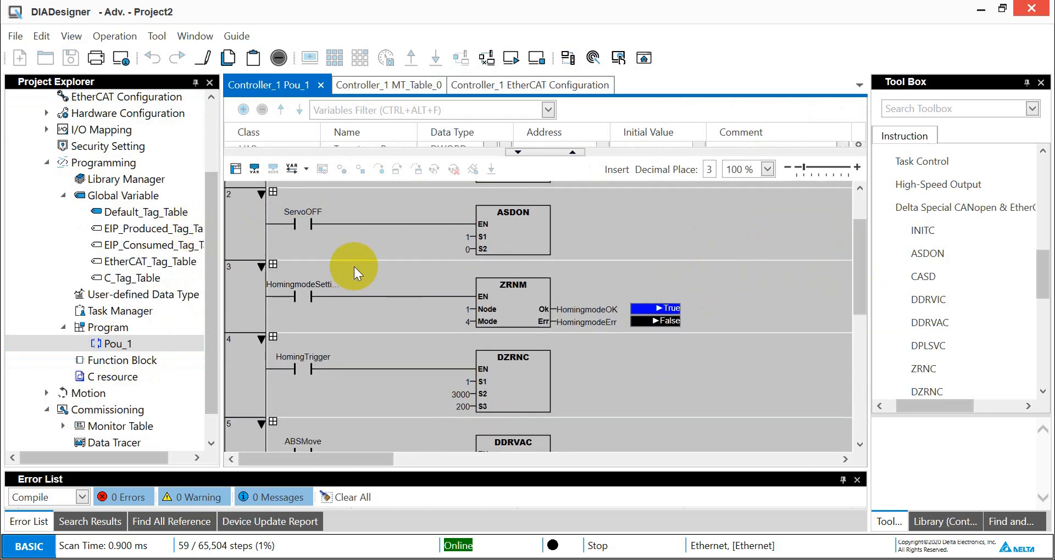
{"action": "double_click", "coordinate": [302, 296]}
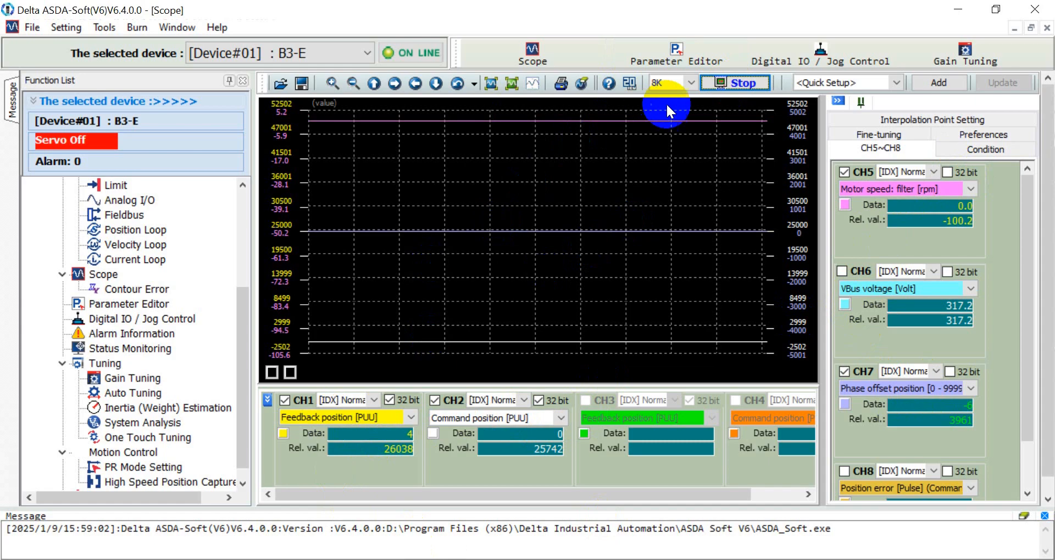
- Switch to ASDA-Soft and restart the scope capture
{"action": "left_click", "coordinate": [719, 84]}
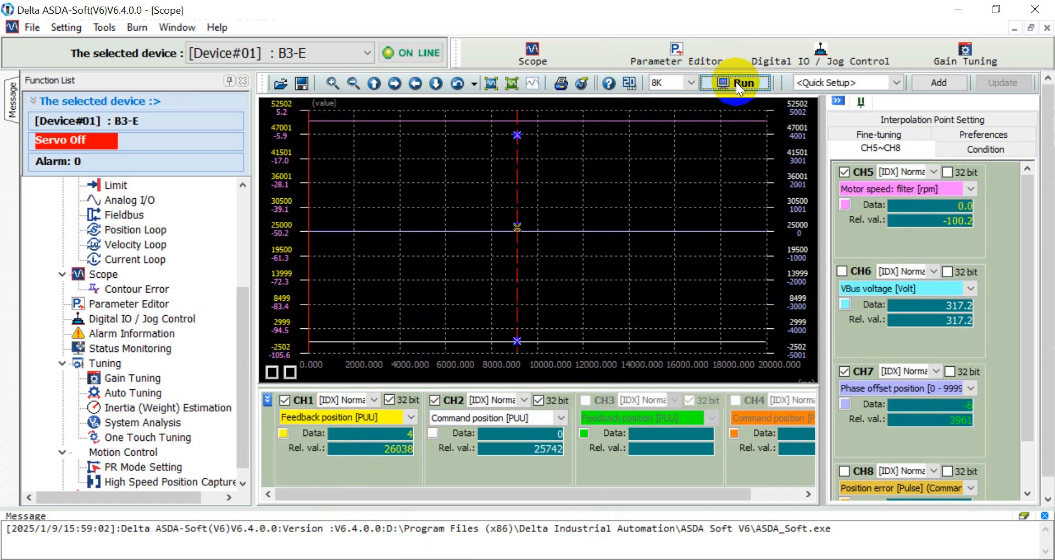
{"action": "left_click", "coordinate": [734, 83]}
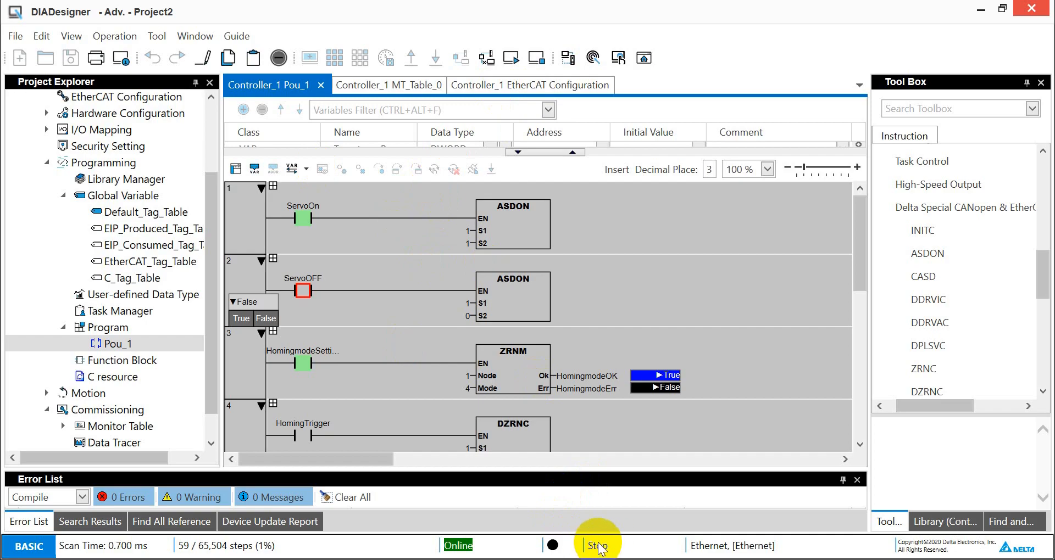
- Switch Controller_1 to Run mode and set the ServoOn contact to True
{"action": "left_click", "coordinate": [511, 57]}
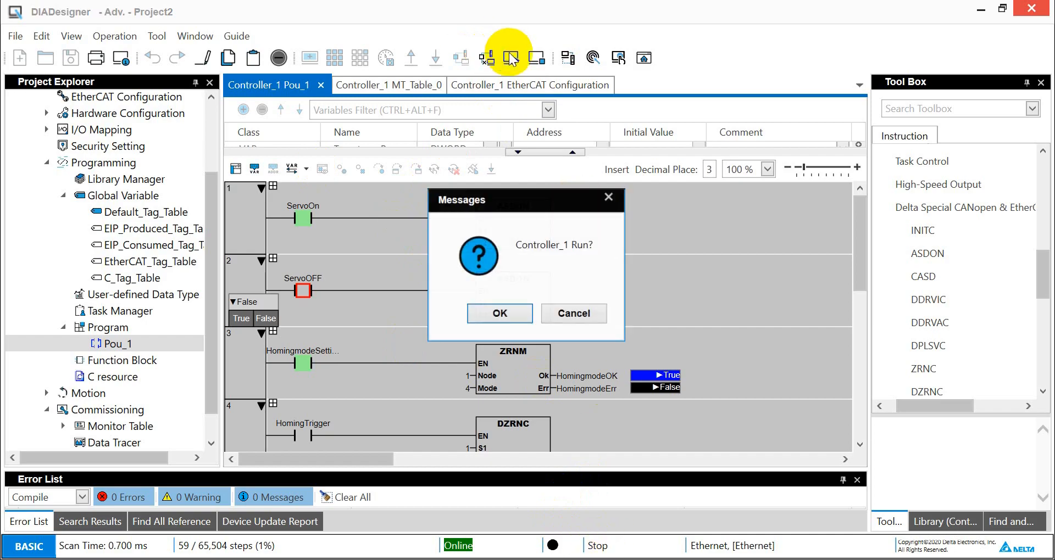
{"action": "left_click", "coordinate": [502, 313]}
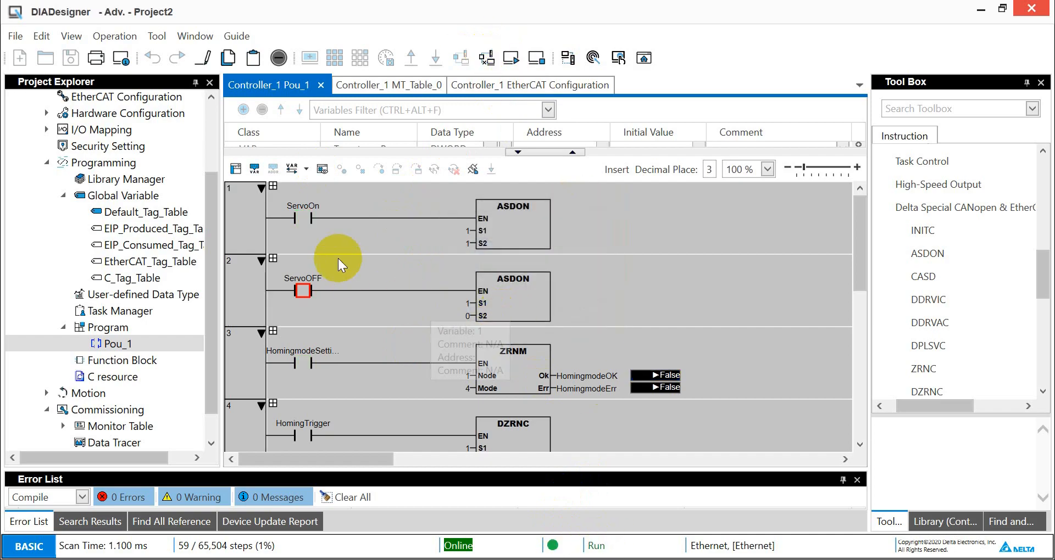
{"action": "double_click", "coordinate": [306, 219]}
{"action": "left_click", "coordinate": [239, 233]}
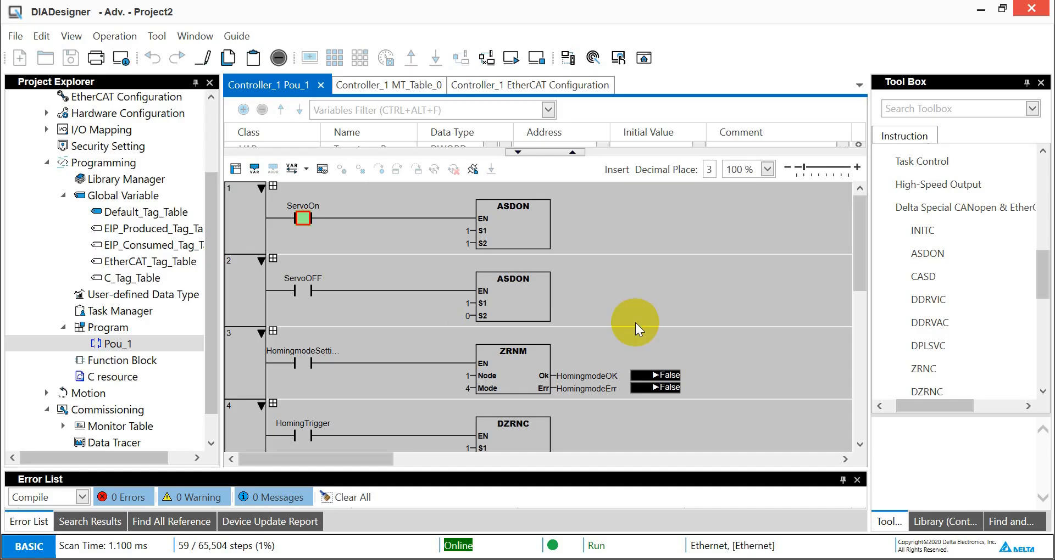
- Set the HomingmodeSetting contact to True
{"action": "left_click_drag", "start_coordinate": [855, 270], "coordinate": [862, 305]}
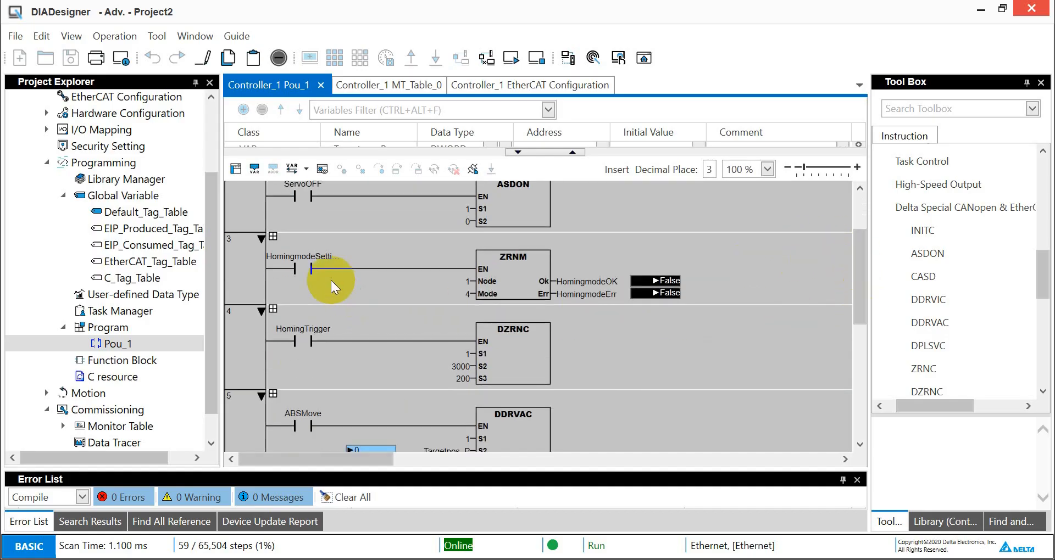
{"action": "left_click", "coordinate": [302, 269]}
{"action": "left_click", "coordinate": [236, 289]}
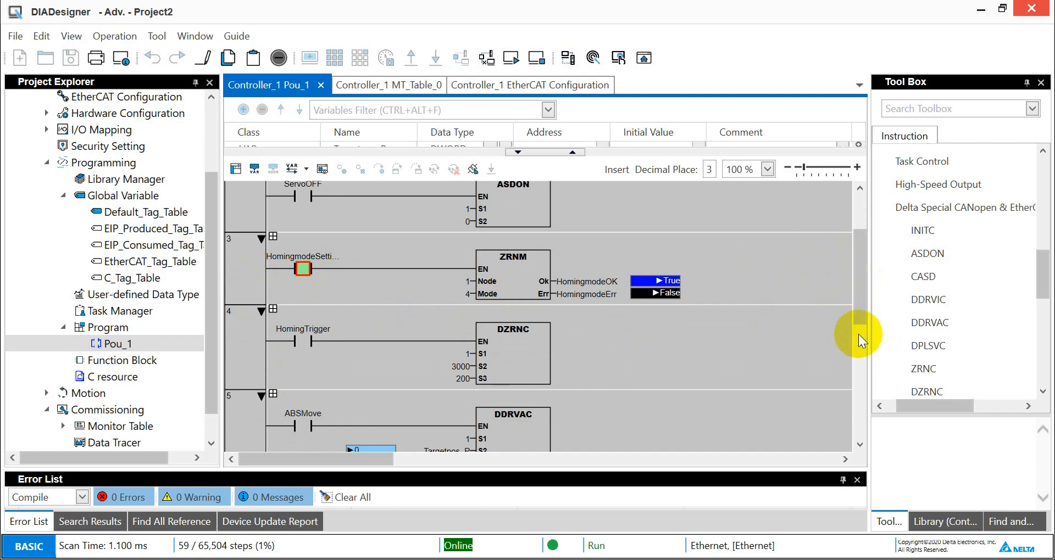
- Trigger homing by setting HomingTrigger to True and then back to False
{"action": "left_click", "coordinate": [303, 341]}
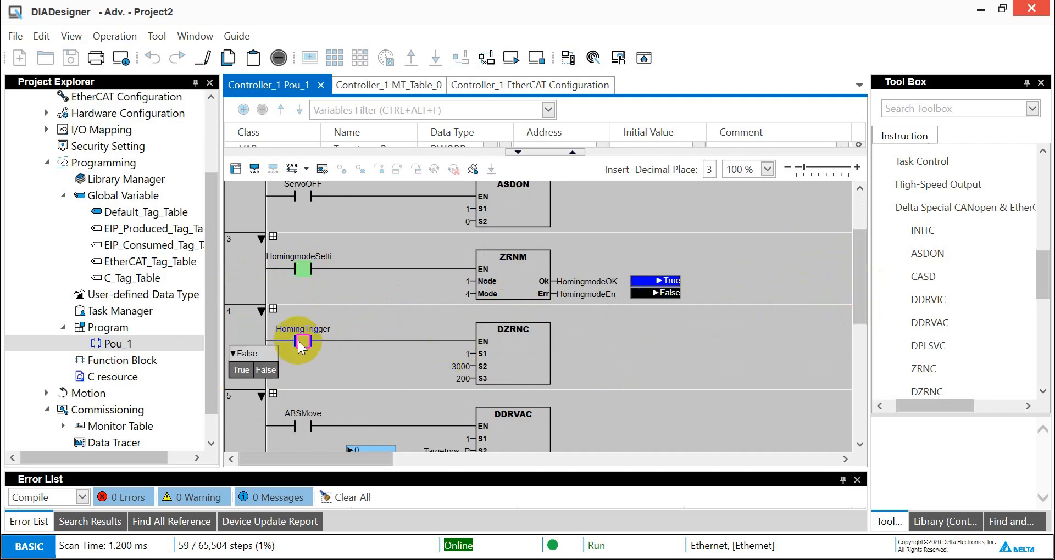
{"action": "left_click", "coordinate": [235, 369]}
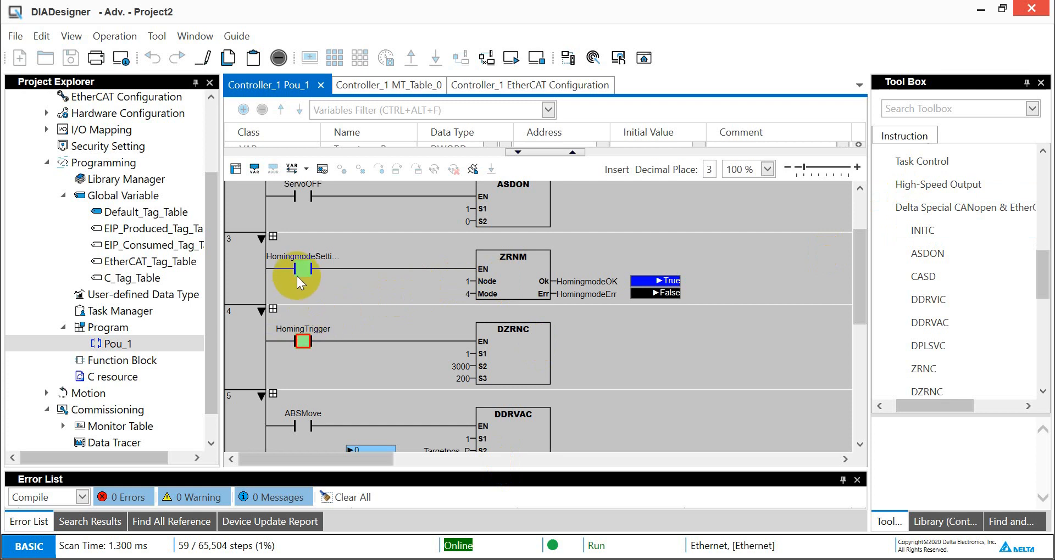
{"action": "double_click", "coordinate": [303, 341]}
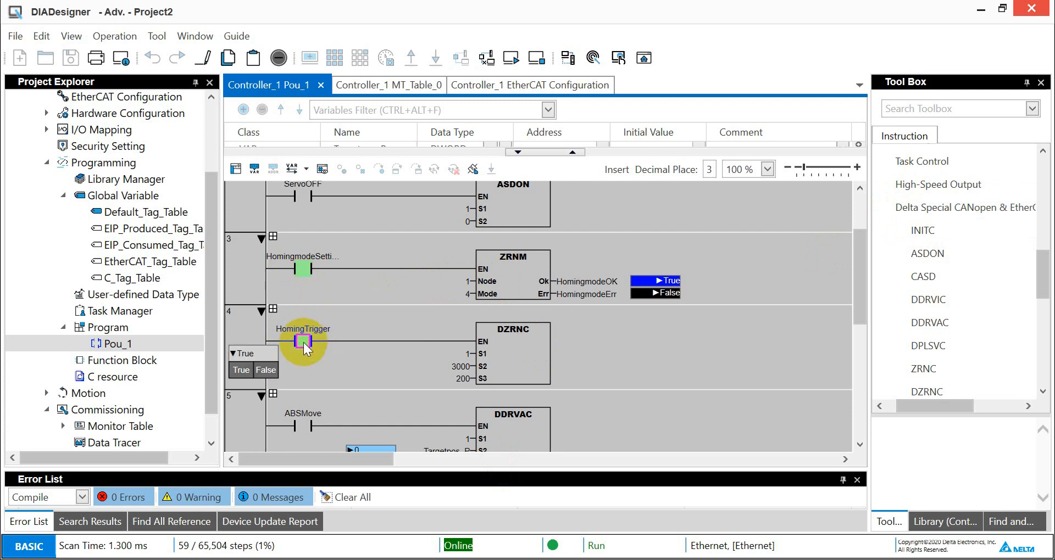
{"action": "left_click", "coordinate": [266, 370]}
- Set the HomingmodeSetting contact back to False
{"action": "double_click", "coordinate": [303, 269]}
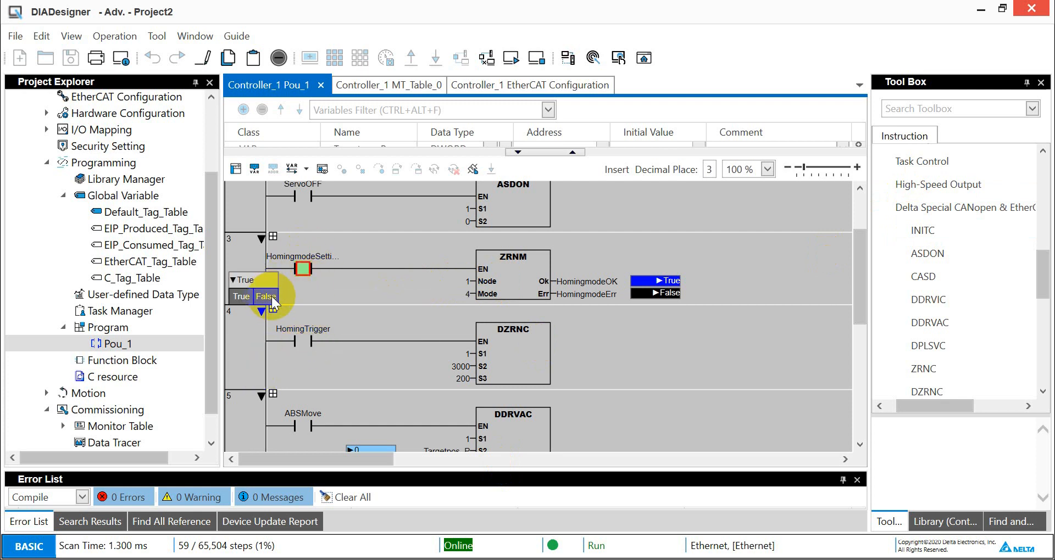
{"action": "left_click", "coordinate": [271, 299]}
- Set the DDRVAC target position to 50000 and the target speed to 1000
{"action": "left_click_drag", "start_coordinate": [861, 276], "coordinate": [865, 323]}
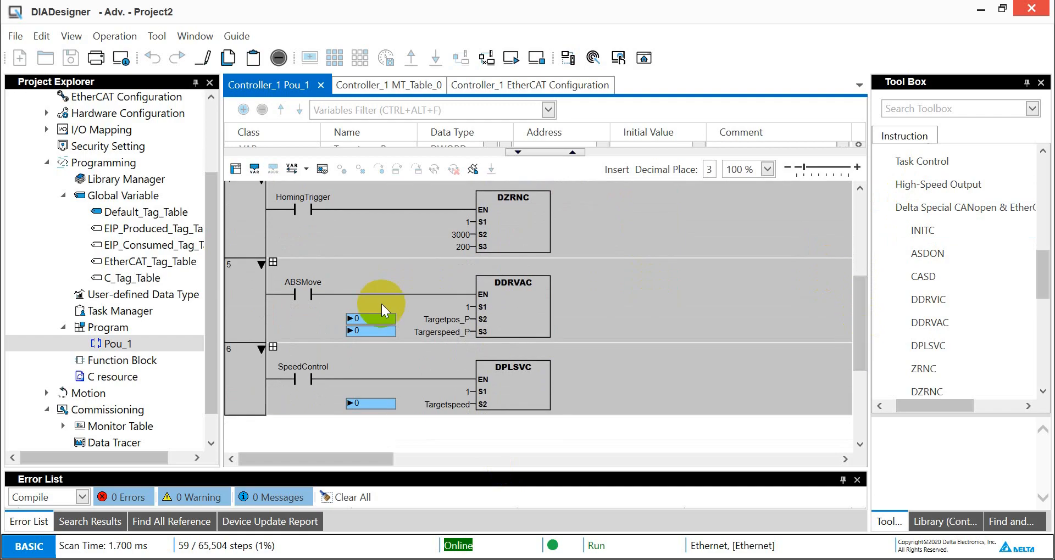
{"action": "double_click", "coordinate": [375, 319]}
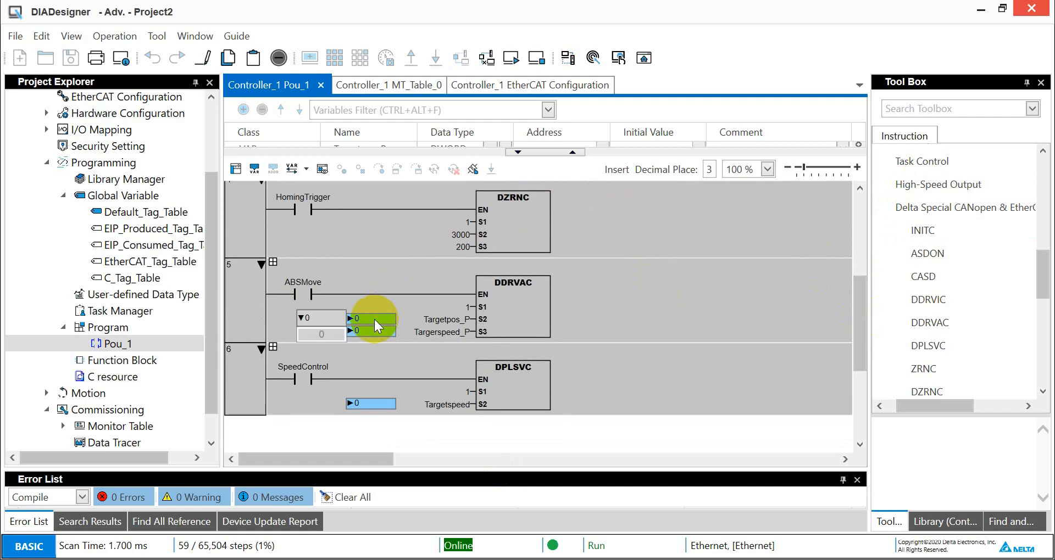
{"action": "left_click", "coordinate": [320, 334]}
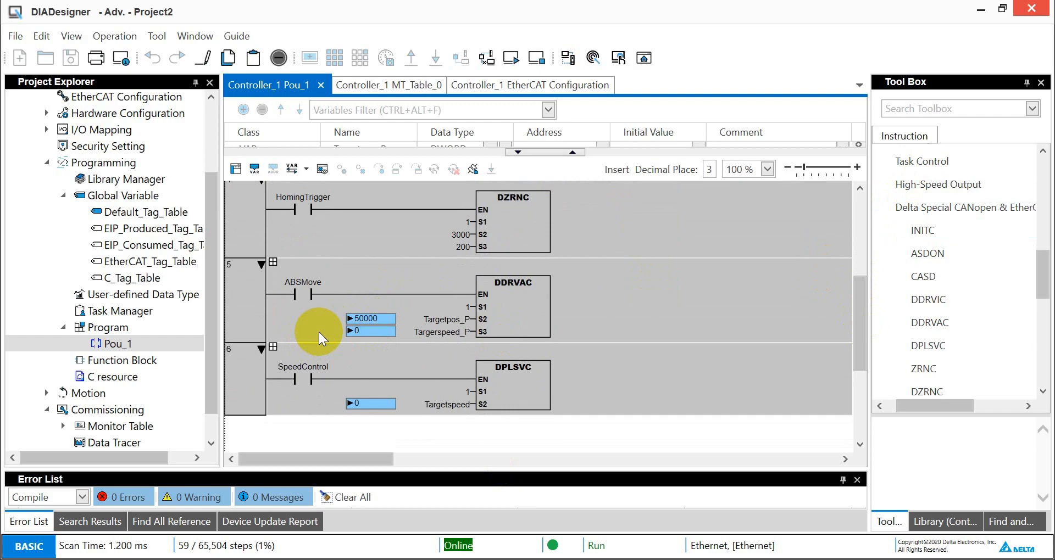
{"action": "double_click", "coordinate": [368, 332]}
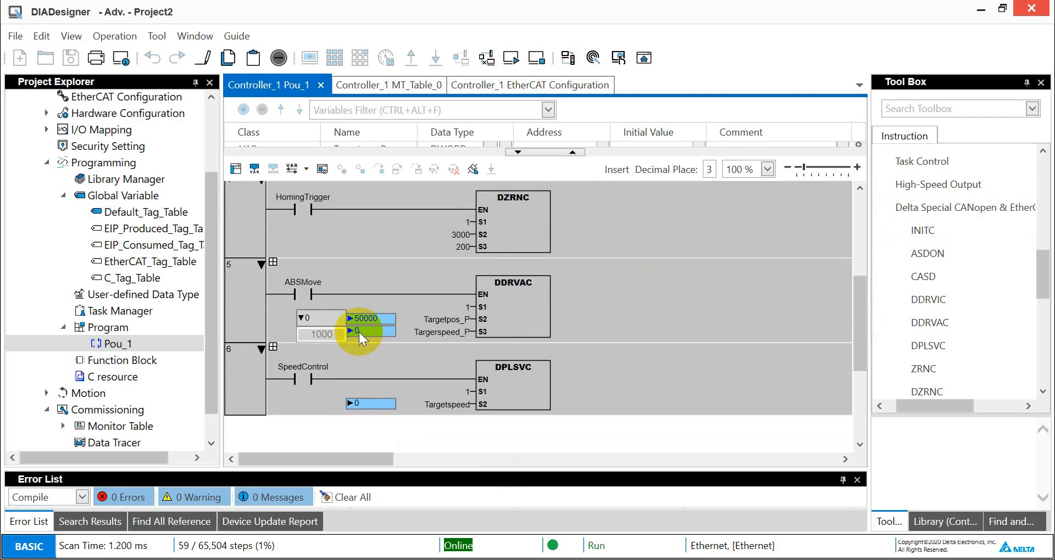
{"action": "key", "text": "Return"}
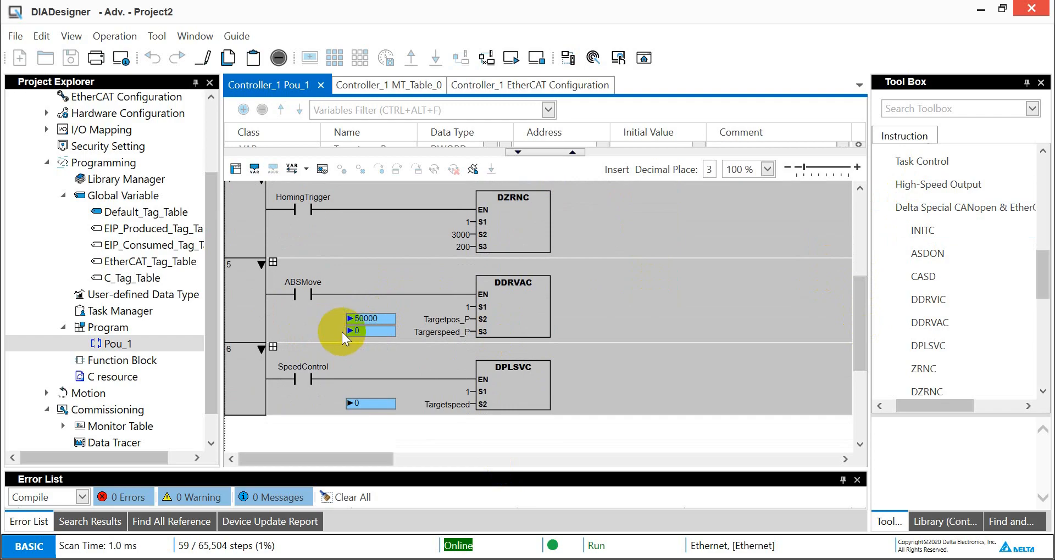
- Set the ABSMove contact to True to start the absolute move
{"action": "double_click", "coordinate": [303, 295]}
{"action": "left_click", "coordinate": [241, 323]}
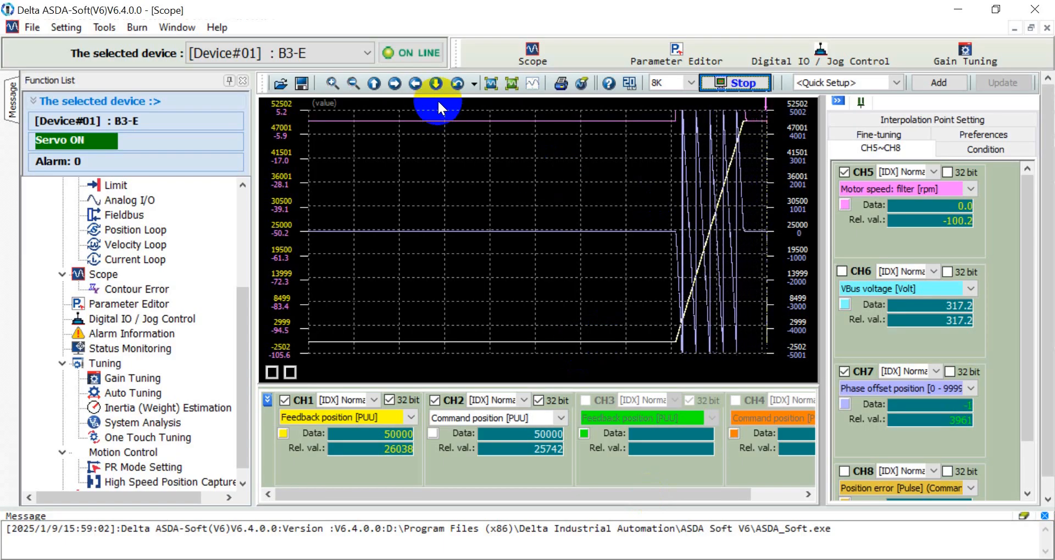
- Stop the ASDA-Soft scope capture and zoom into the recorded position and speed waveforms of the move
{"action": "left_click", "coordinate": [733, 82]}
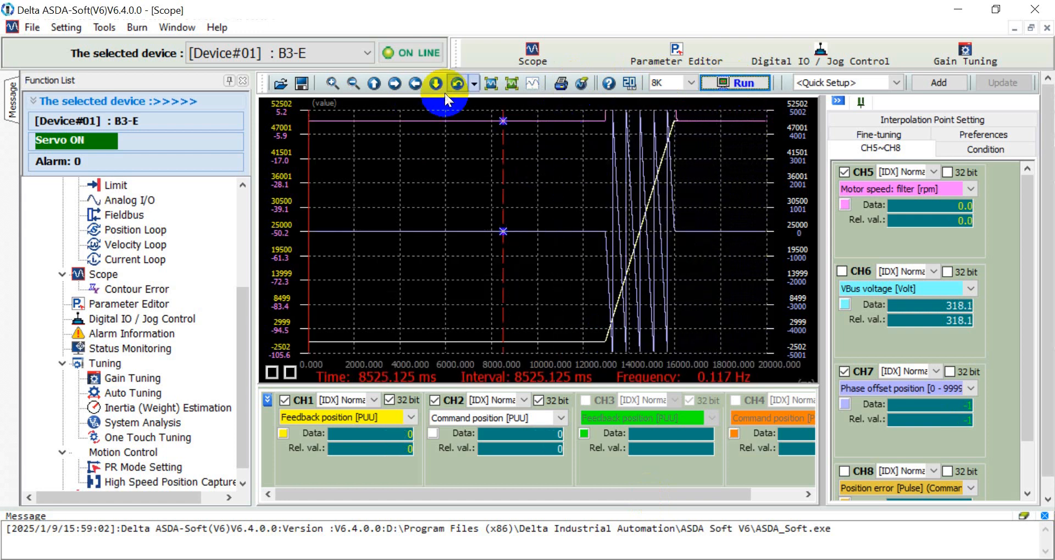
{"action": "left_click", "coordinate": [531, 84]}
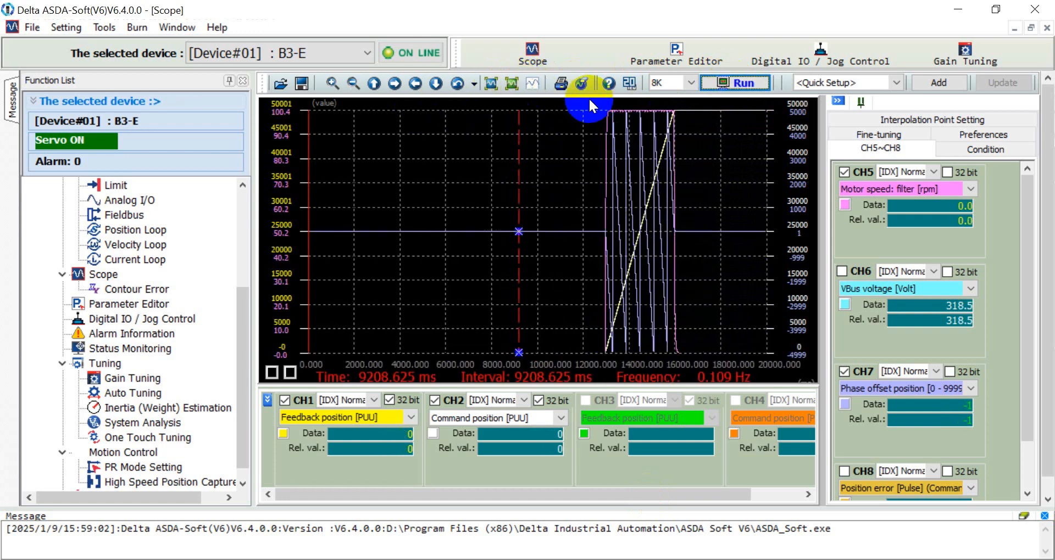
{"action": "left_click_drag", "start_coordinate": [589, 99], "coordinate": [709, 333]}
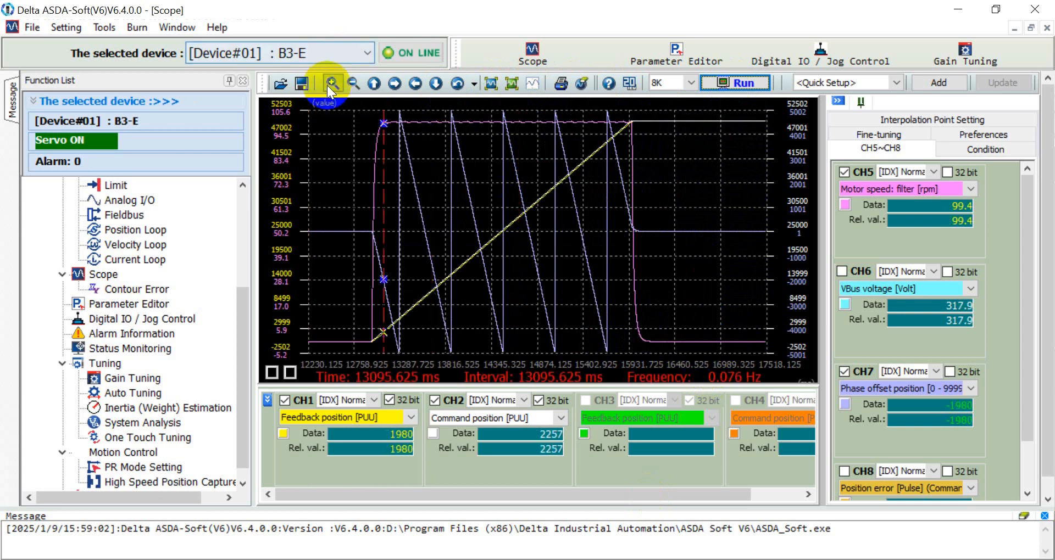
{"action": "left_click_drag", "start_coordinate": [352, 103], "coordinate": [681, 386]}
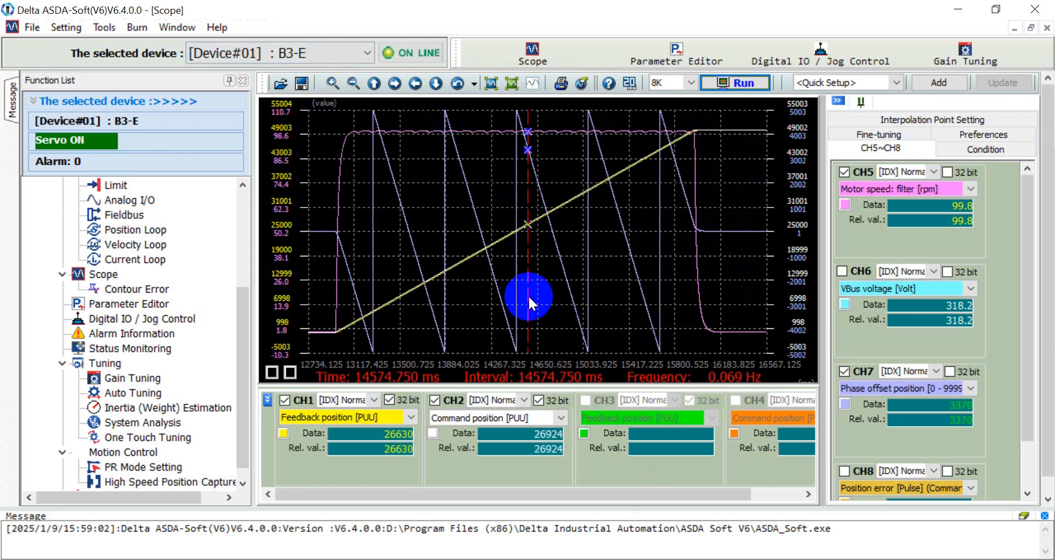
{"action": "left_click", "coordinate": [428, 132]}
{"action": "left_click_drag", "start_coordinate": [429, 132], "coordinate": [762, 143]}
{"action": "left_click_drag", "start_coordinate": [417, 135], "coordinate": [818, 269]}
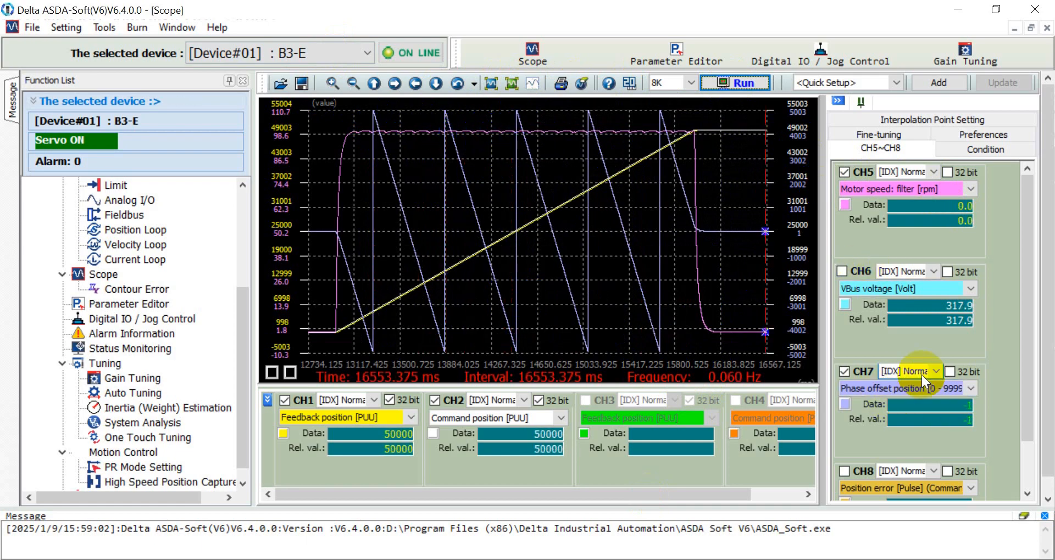
{"action": "left_click_drag", "start_coordinate": [357, 164], "coordinate": [583, 352]}
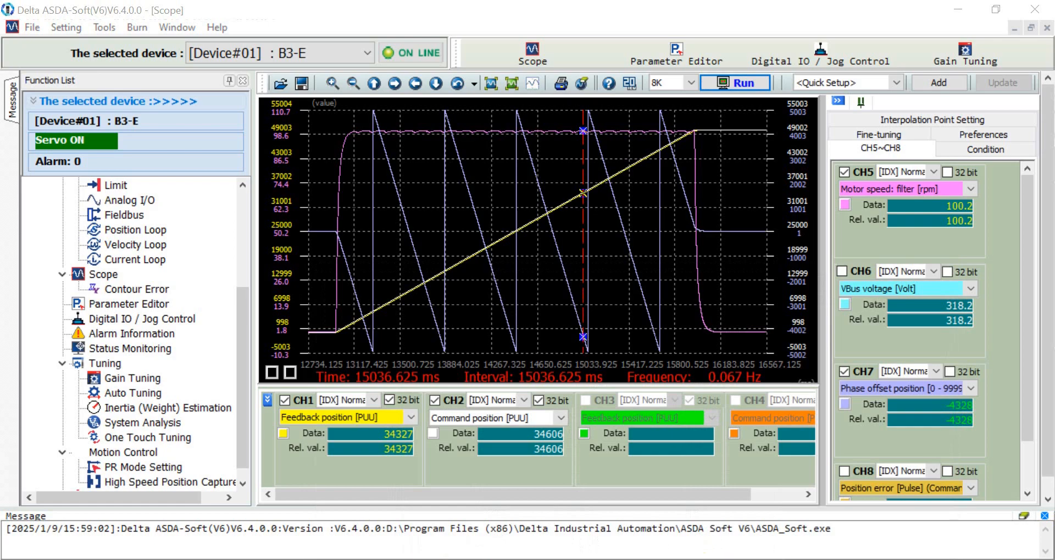
- Switch to the Word document describing the ABS move
{"action": "key", "text": "alt+Tab"}
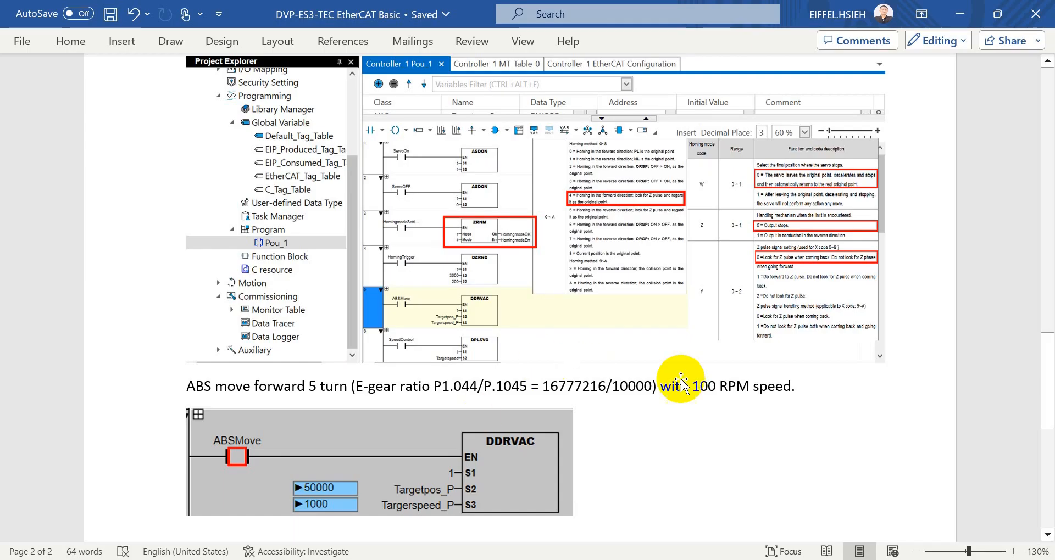